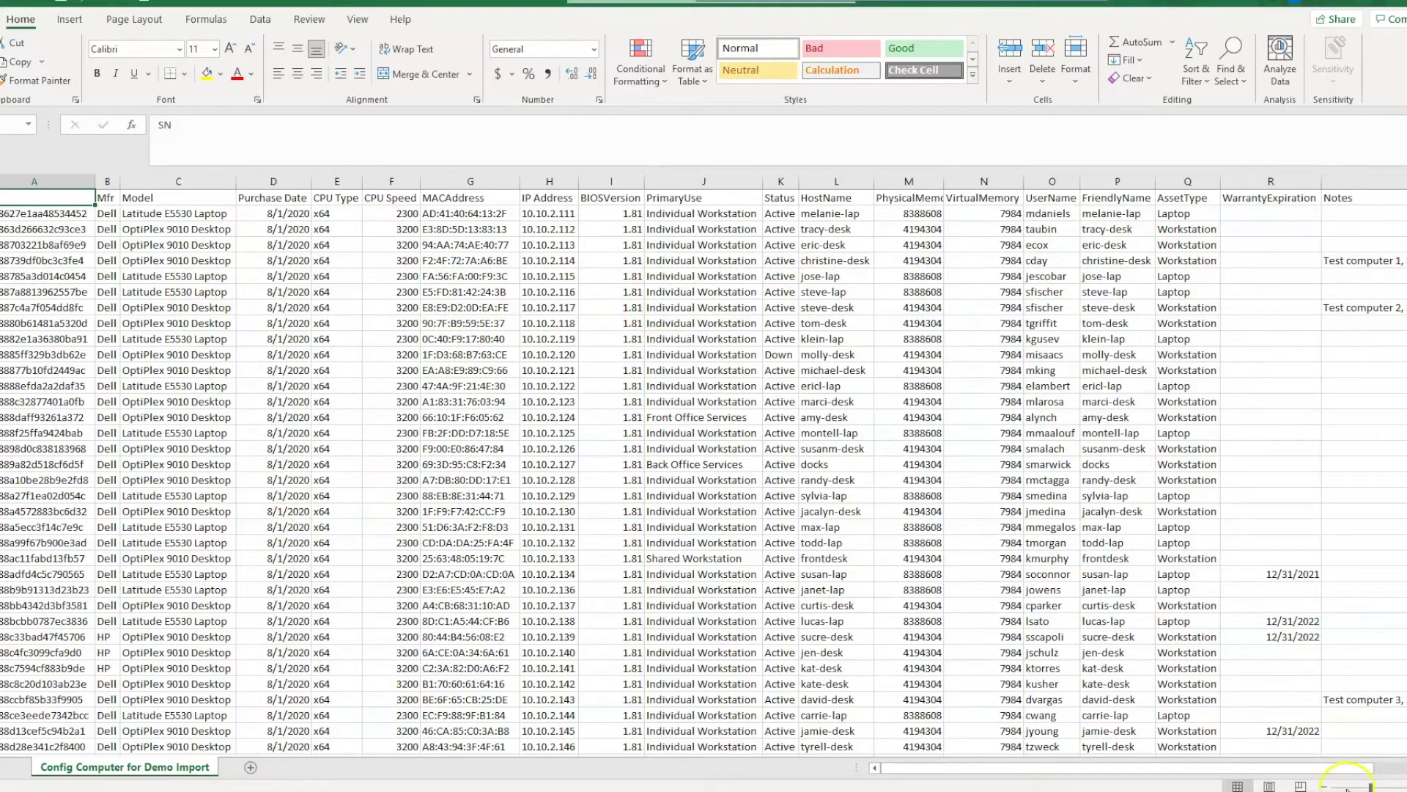
# Step: Cut columns R:S (WarrantyExpiration, Notes) and insert them before AssetType in column Q
pyautogui.moveTo(1360, 768); pyautogui.dragTo(1389, 771)
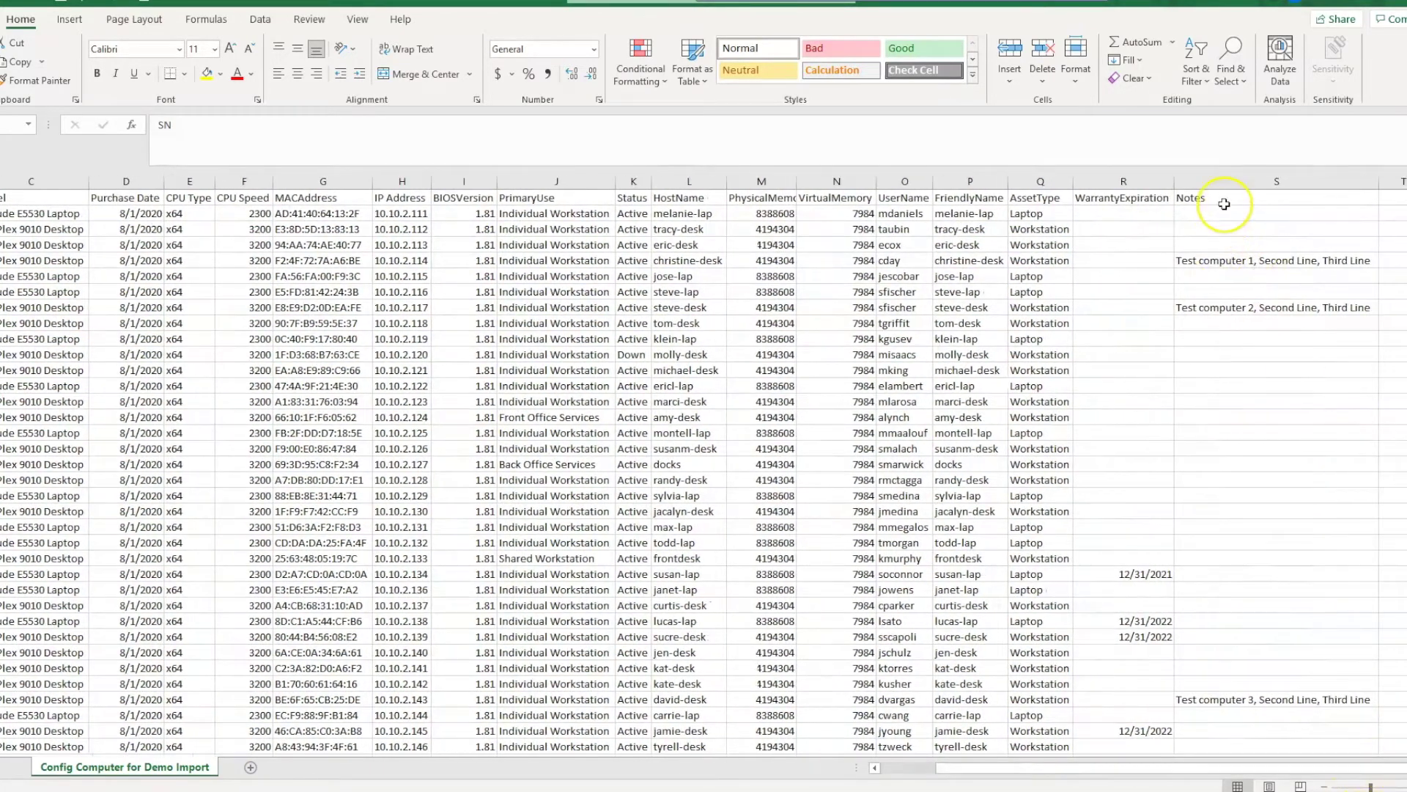
pyautogui.moveTo(1225, 212); pyautogui.dragTo(1242, 359)
pyautogui.click(1241, 430)
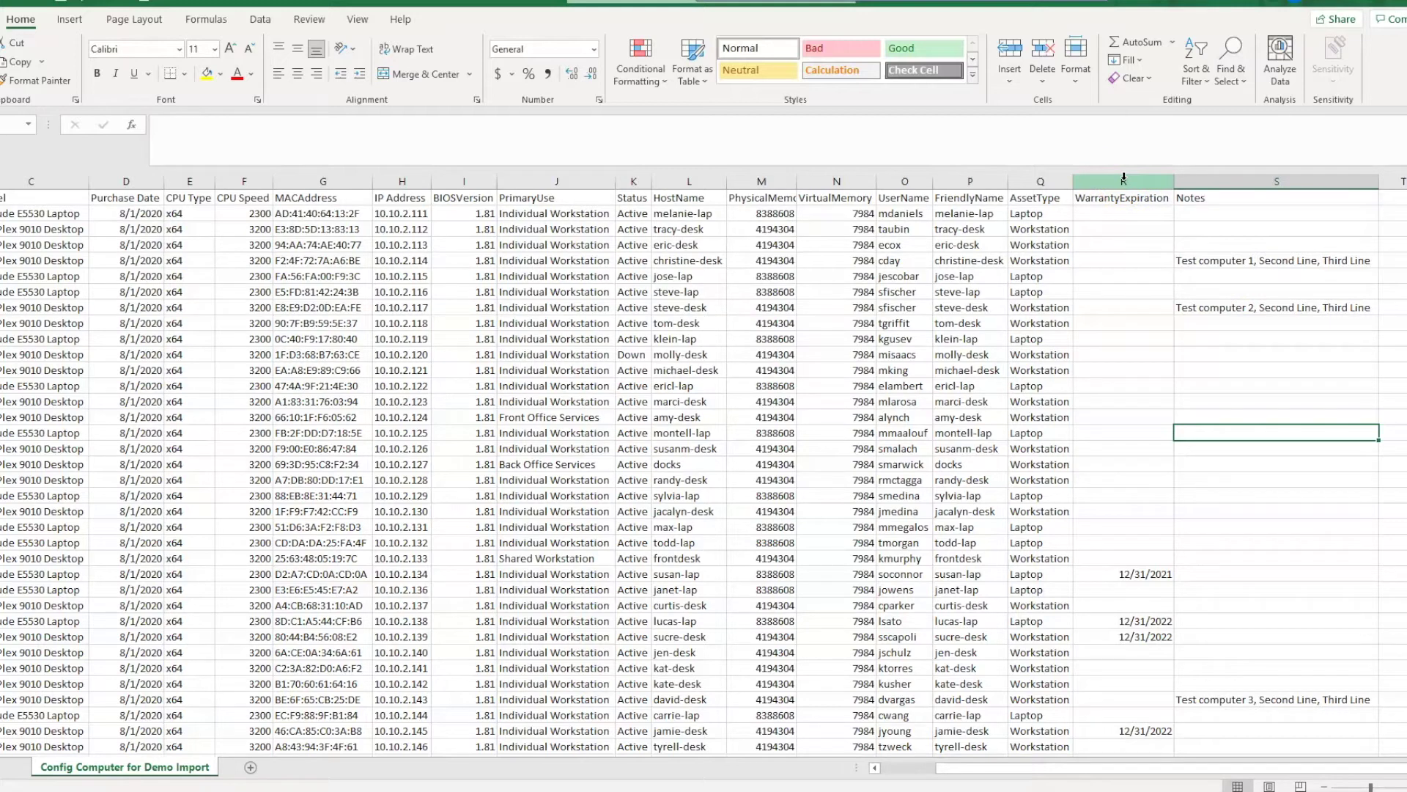
pyautogui.moveTo(1124, 176); pyautogui.dragTo(1231, 179)
pyautogui.rightClick(1238, 182)
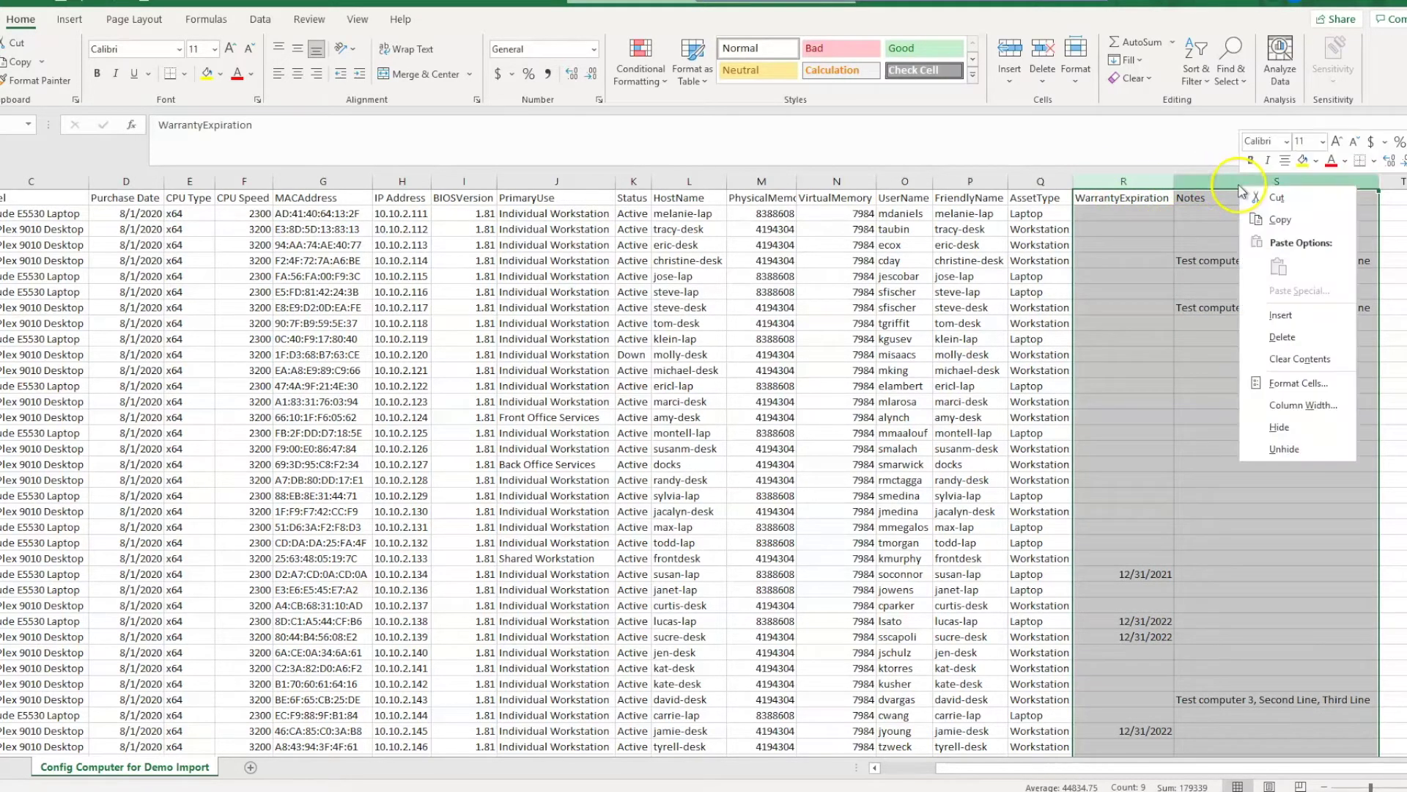
pyautogui.click(1275, 202)
pyautogui.click(1042, 181)
pyautogui.rightClick(1042, 181)
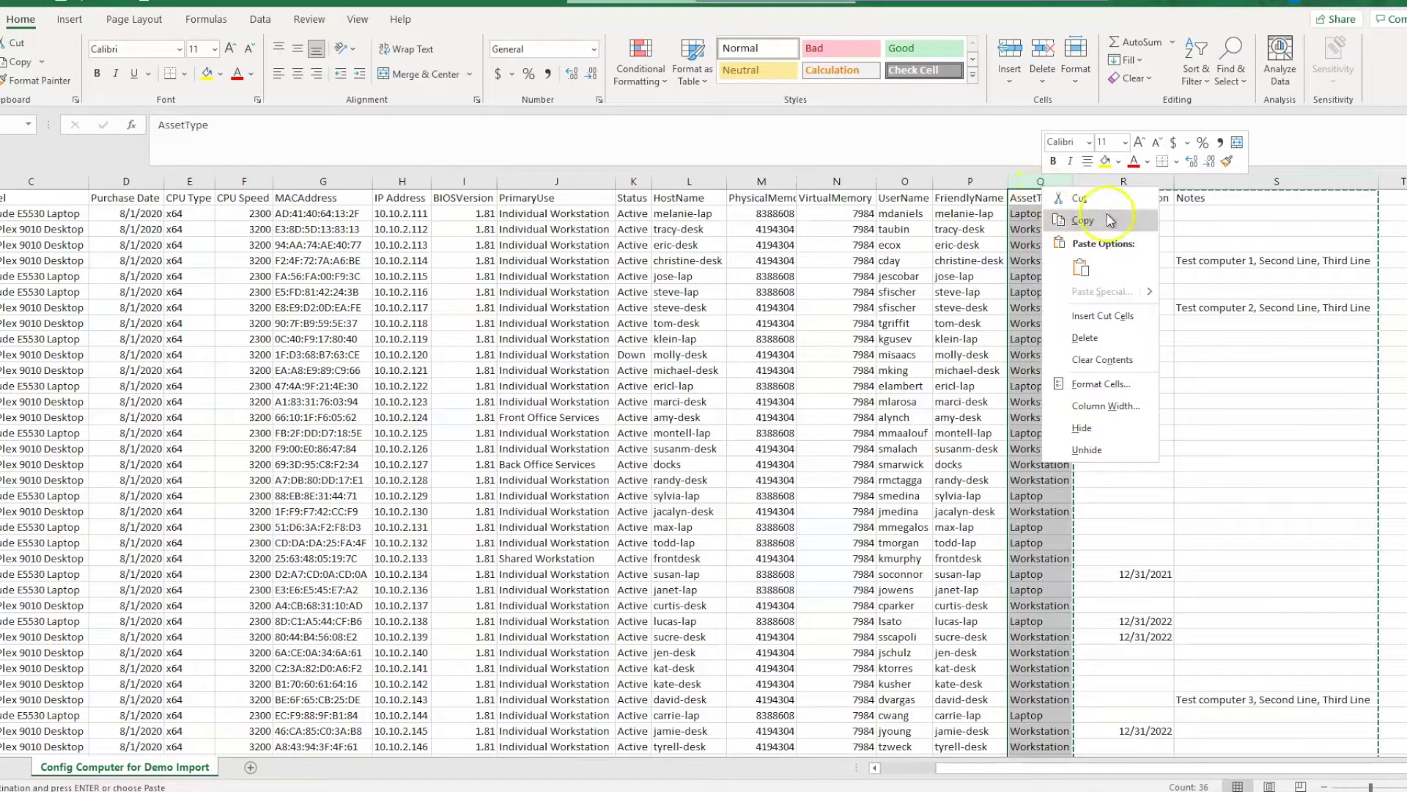
pyautogui.click(1096, 316)
pyautogui.click(1335, 213)
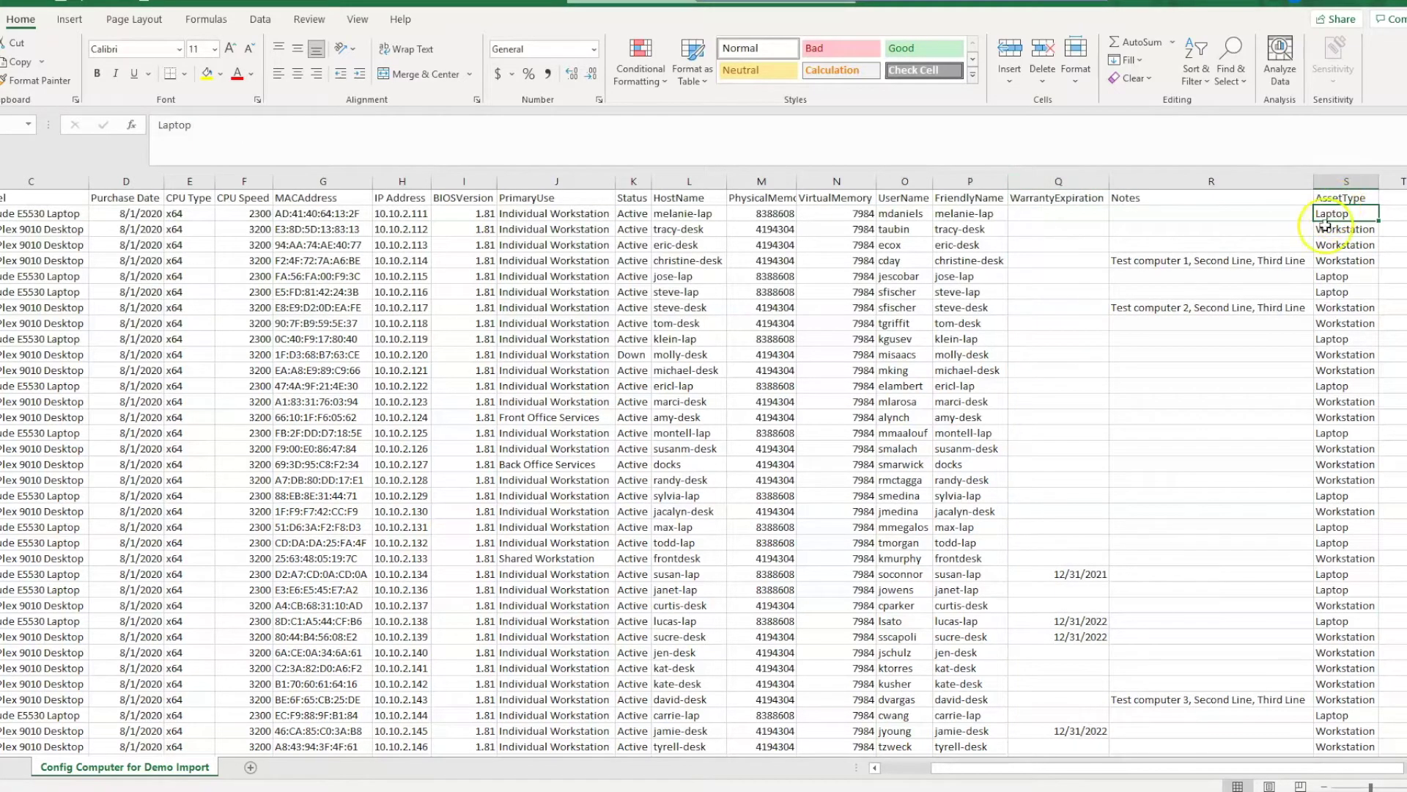
pyautogui.scroll(-7, 1335, 315)
pyautogui.scroll(7, 1330, 345)
# Step: Enter 'Test' on three lines in tracy-desk's Notes cell using Alt+Enter line breaks
pyautogui.click(1162, 260)
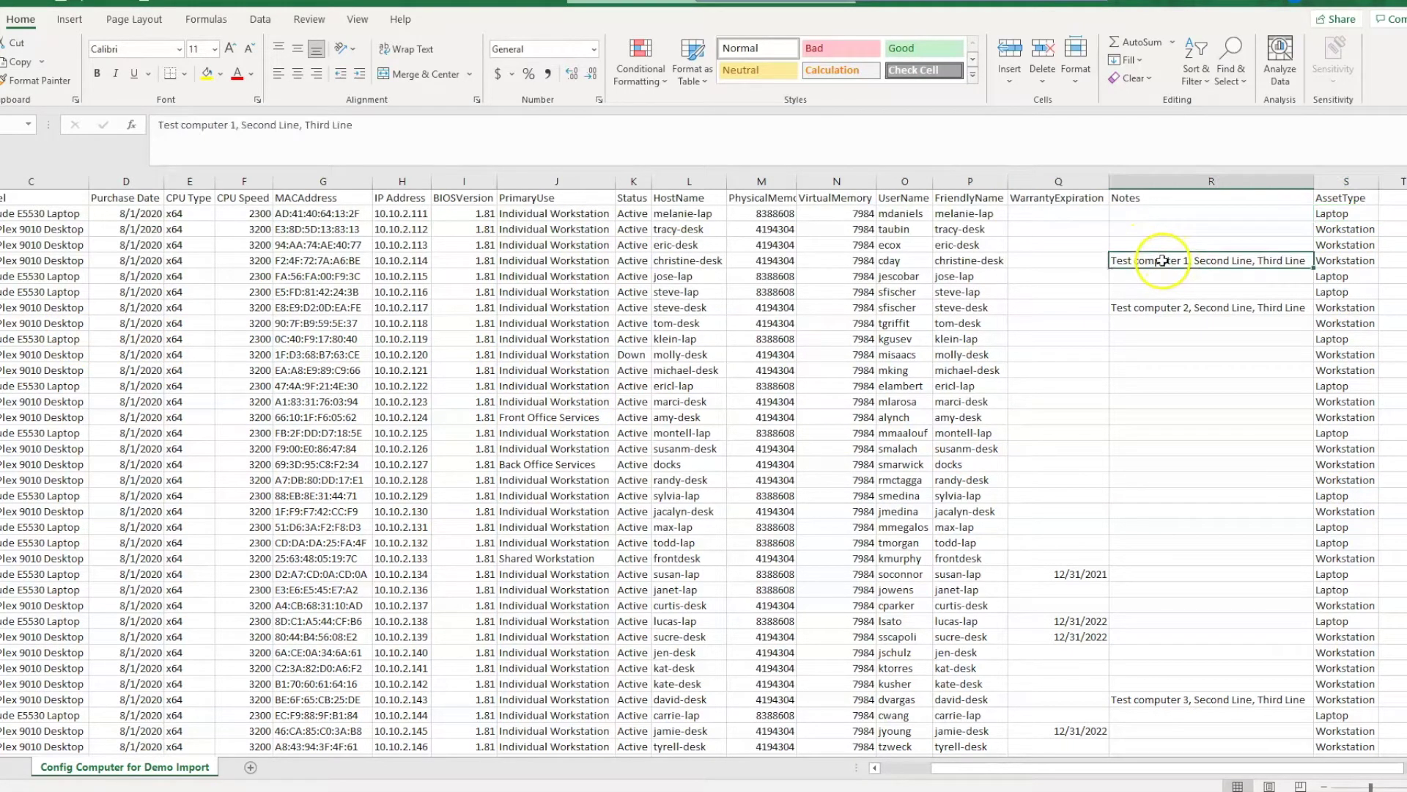
pyautogui.click(1130, 233)
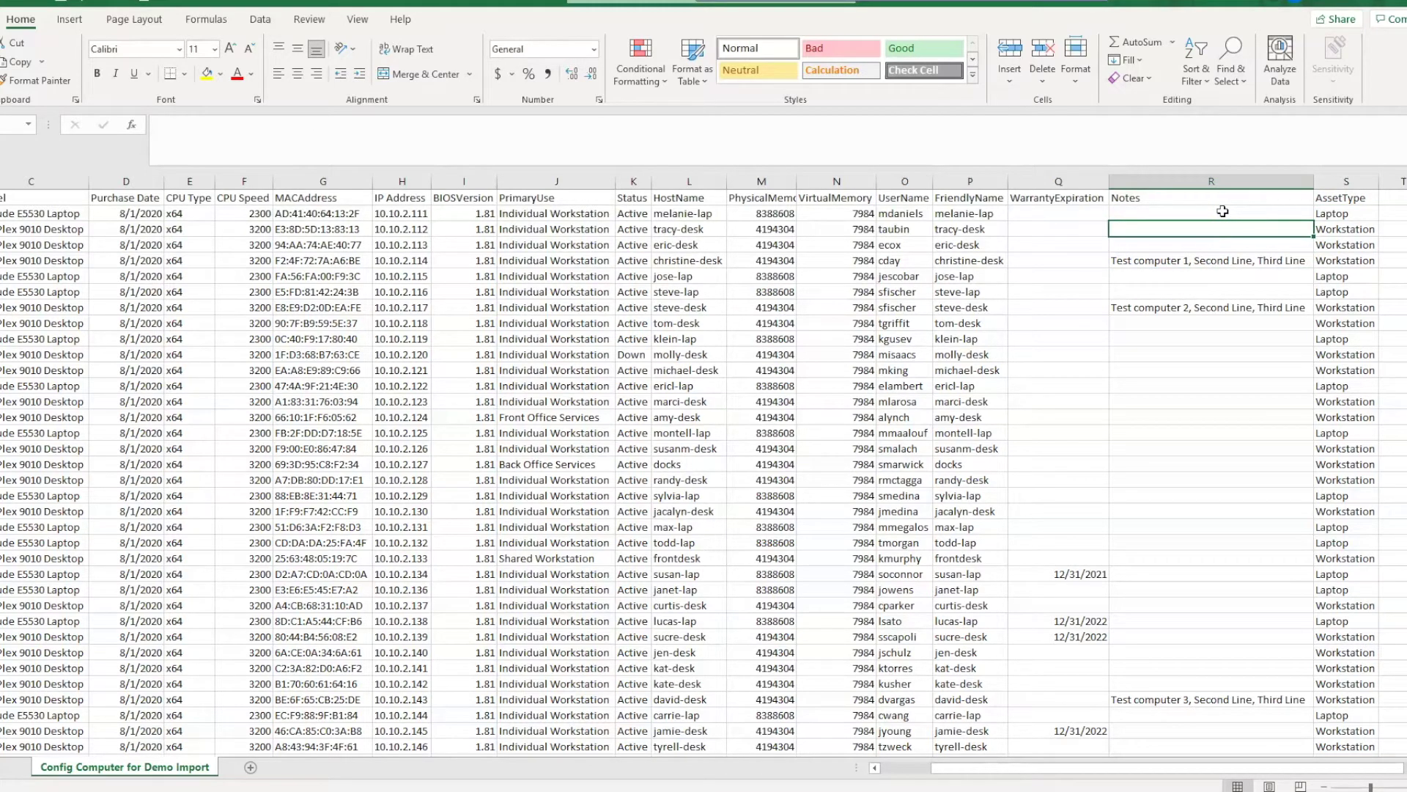
pyautogui.write('Test')
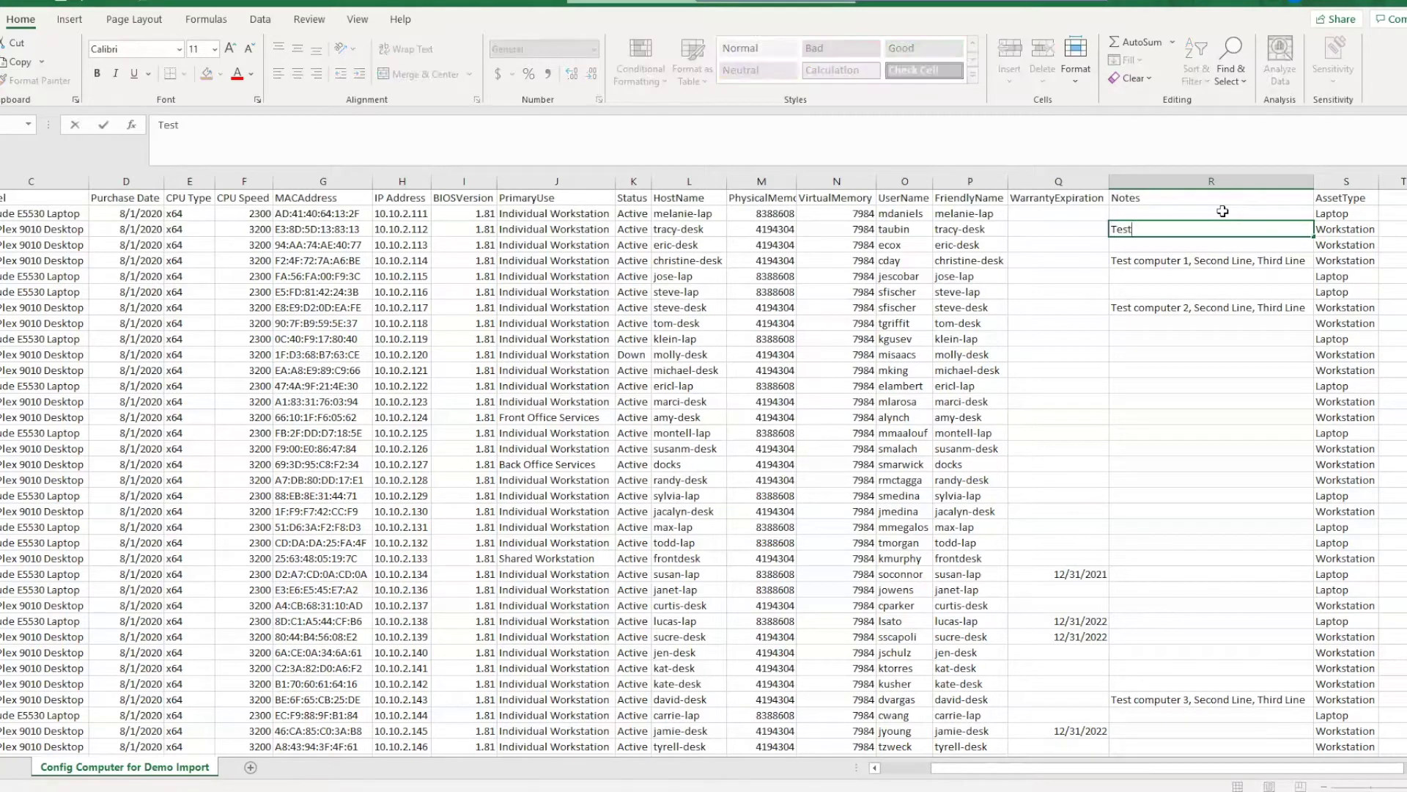
pyautogui.hotkey('alt', 'Return')
pyautogui.write('Test')
pyautogui.hotkey('alt', 'Return')
pyautogui.write('Tes')
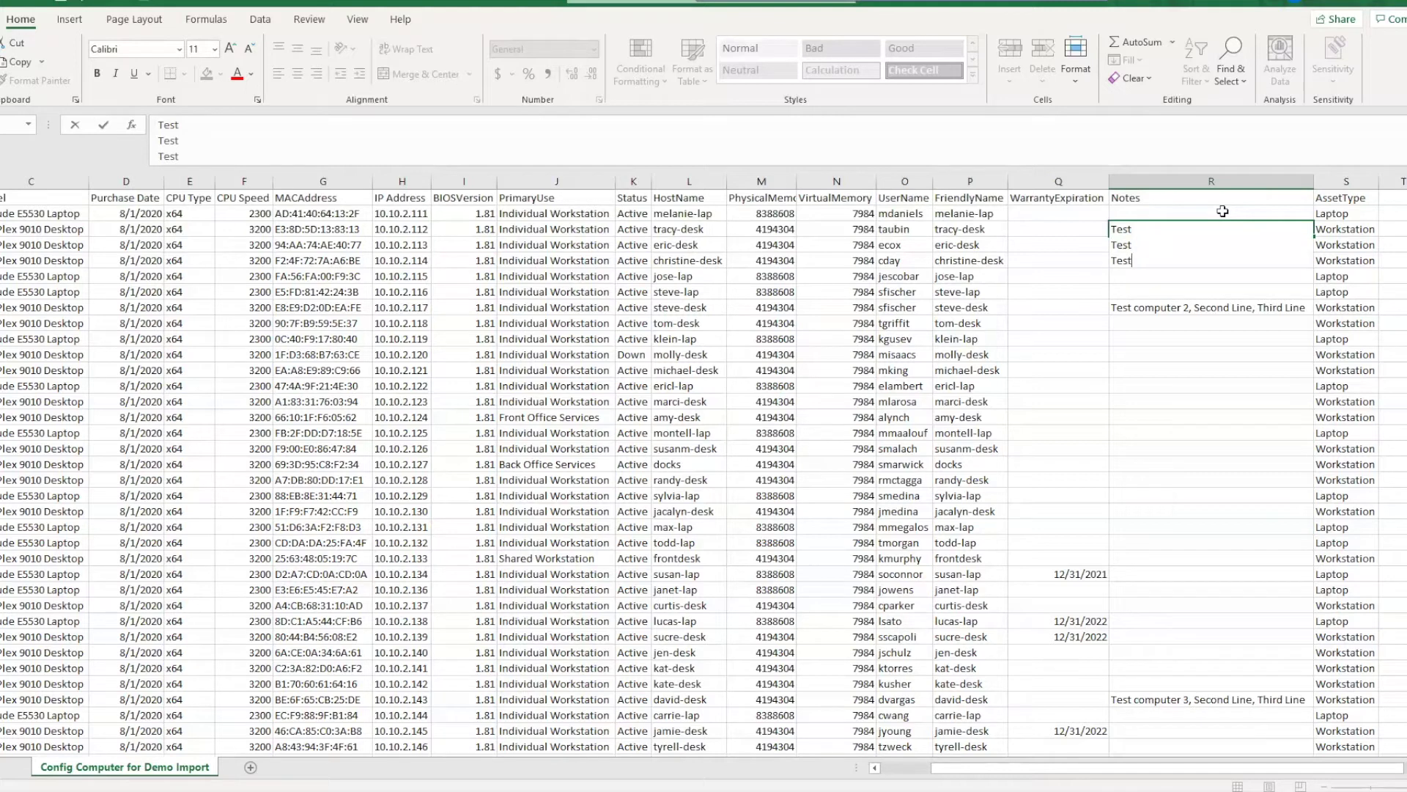
pyautogui.press('Return')
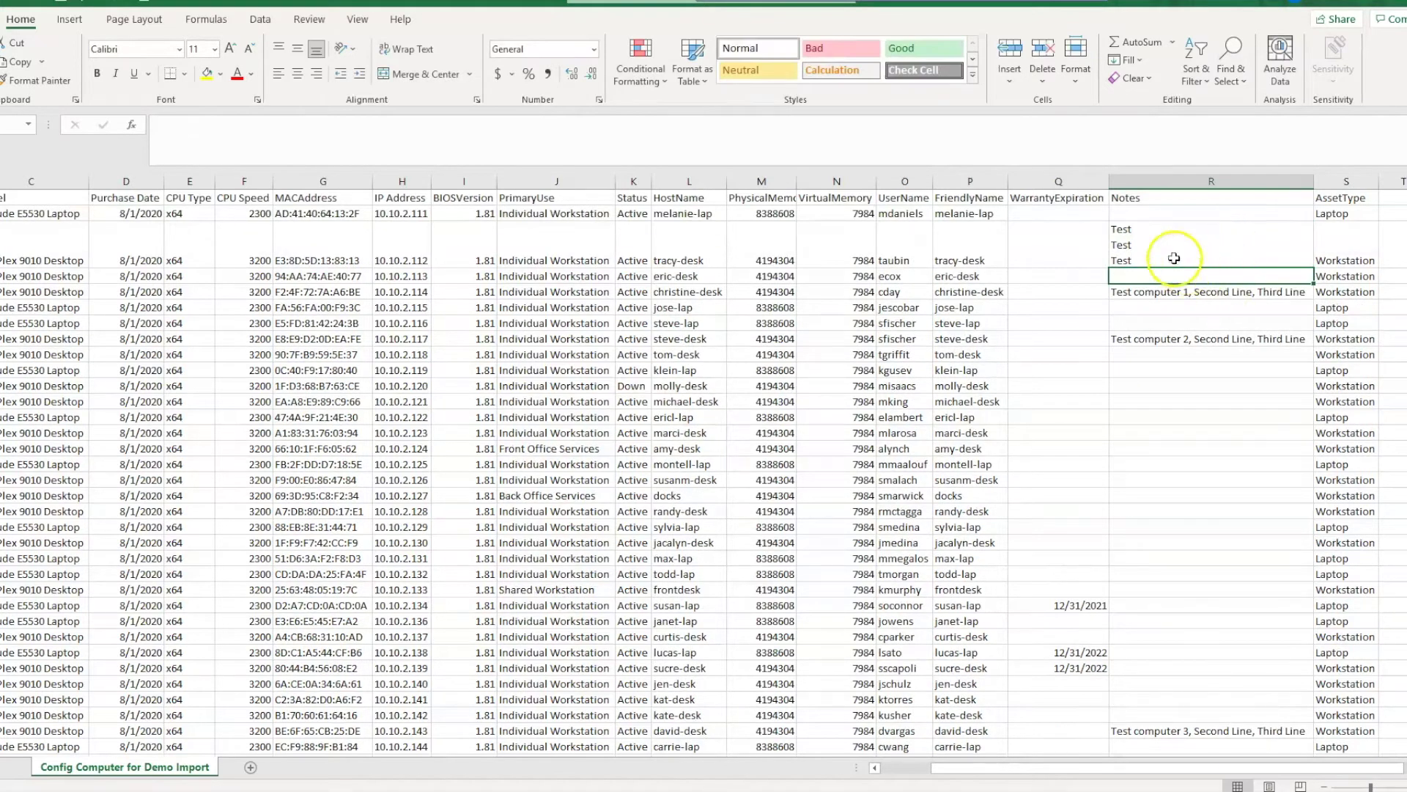
pyautogui.click(1164, 243)
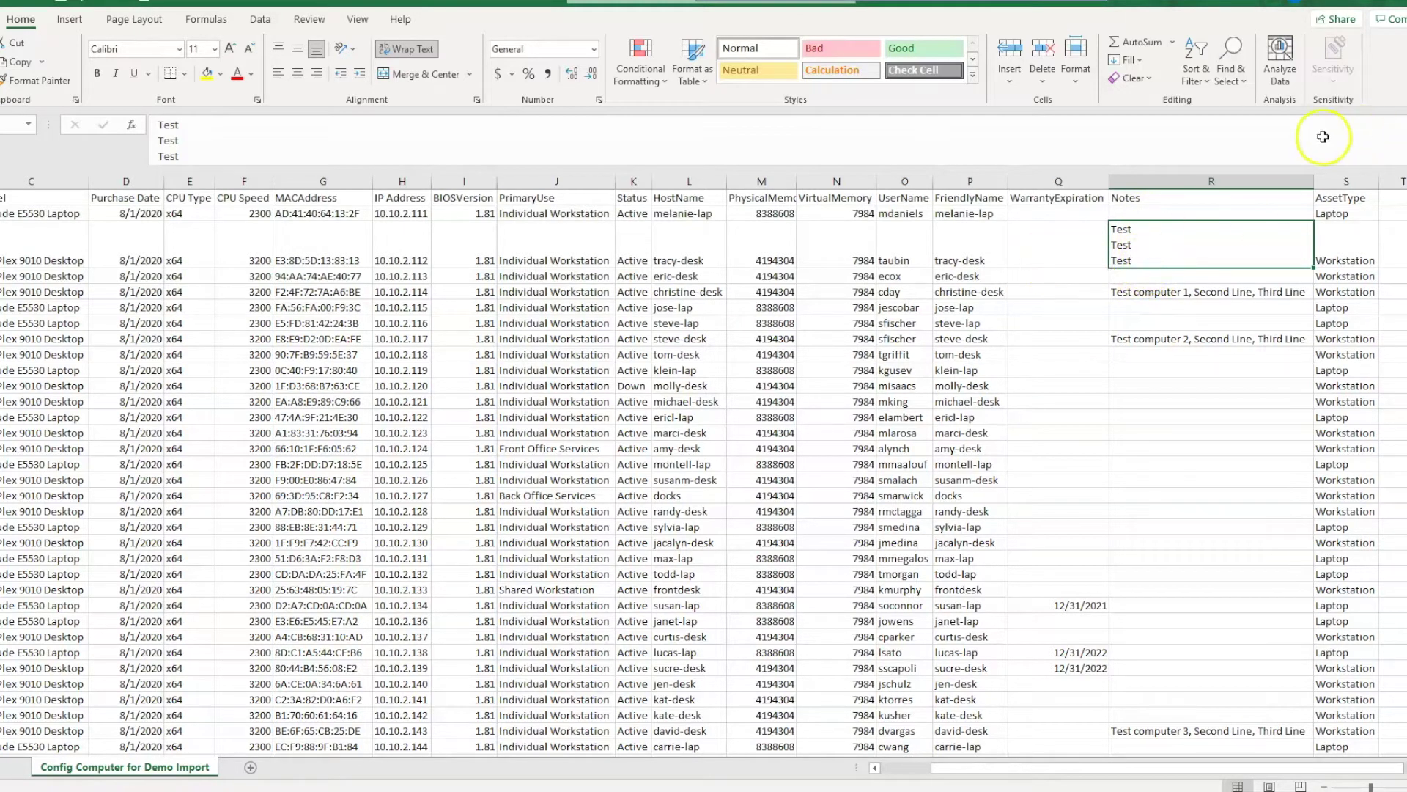
# Step: Use Find & Replace to swap all line breaks (Ctrl+J) for ', ', making 2 replacements
pyautogui.click(1234, 77)
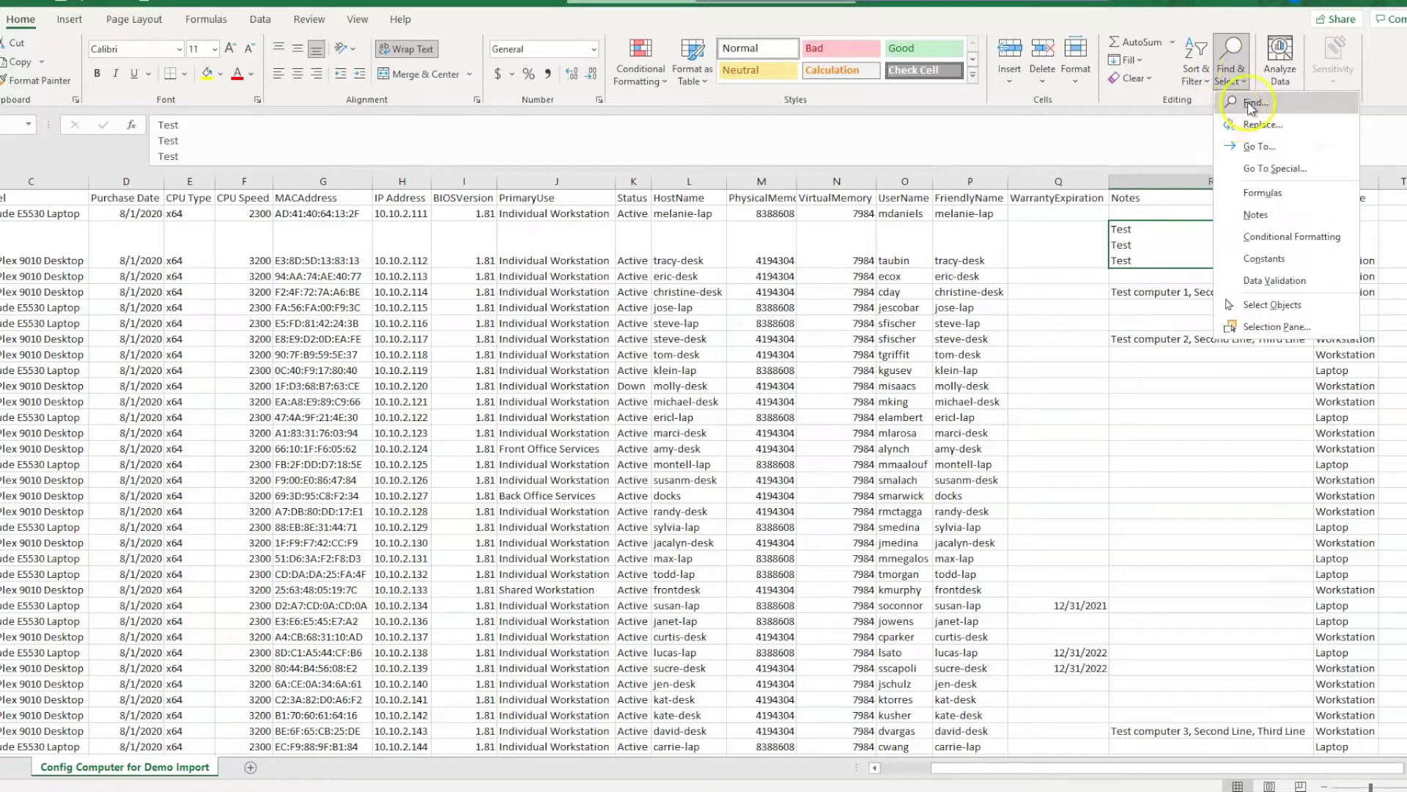
pyautogui.click(1251, 127)
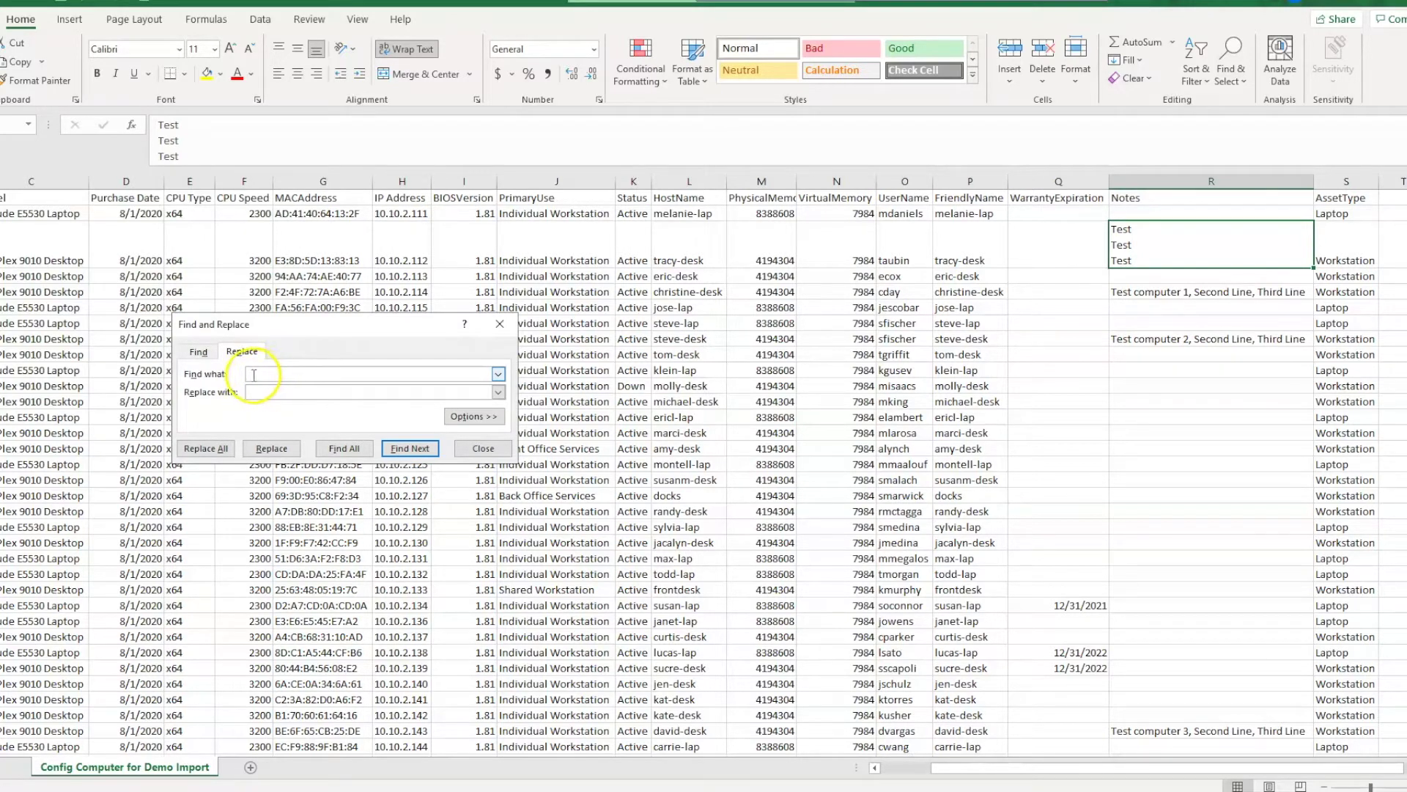
pyautogui.click(257, 394)
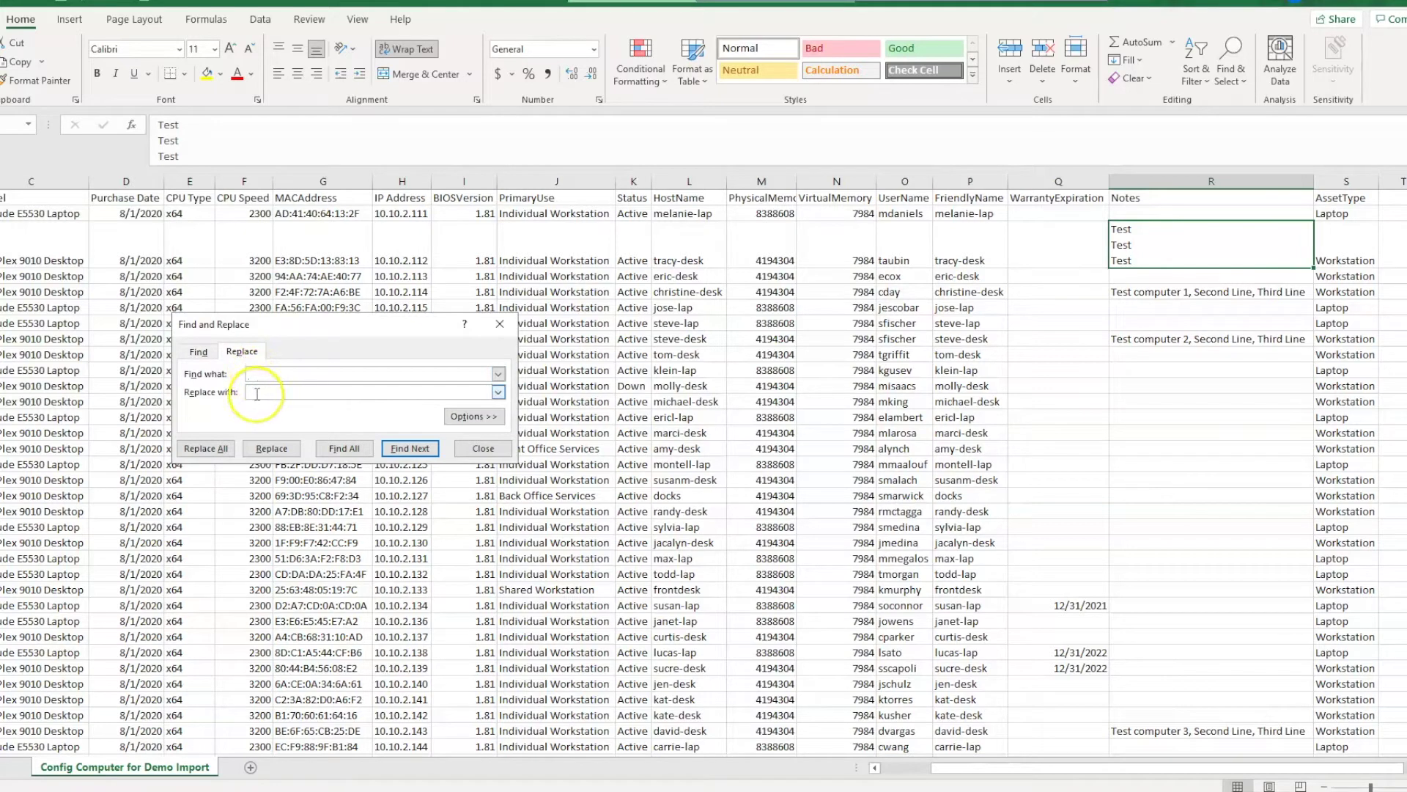
pyautogui.click(266, 393)
pyautogui.write(',')
pyautogui.click(206, 448)
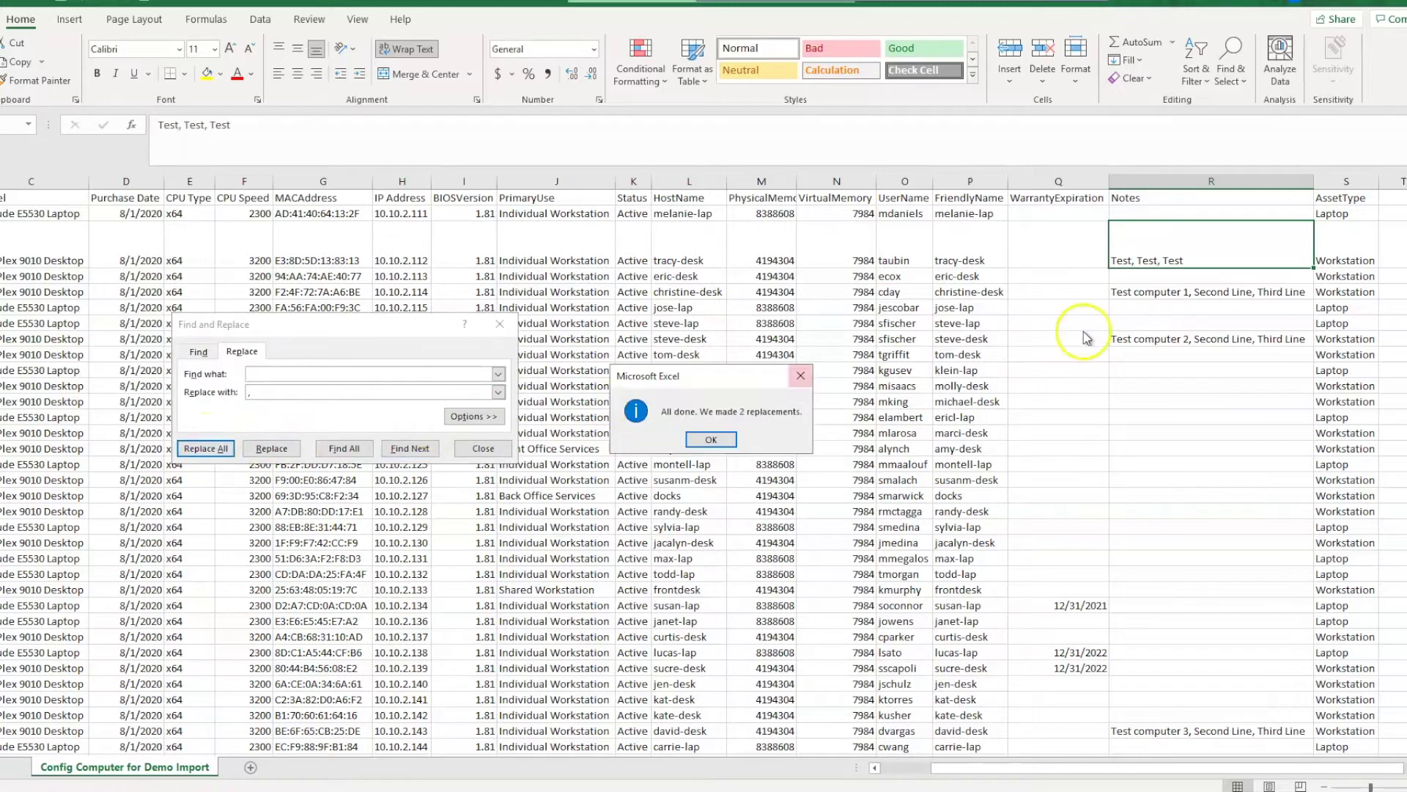
pyautogui.click(715, 441)
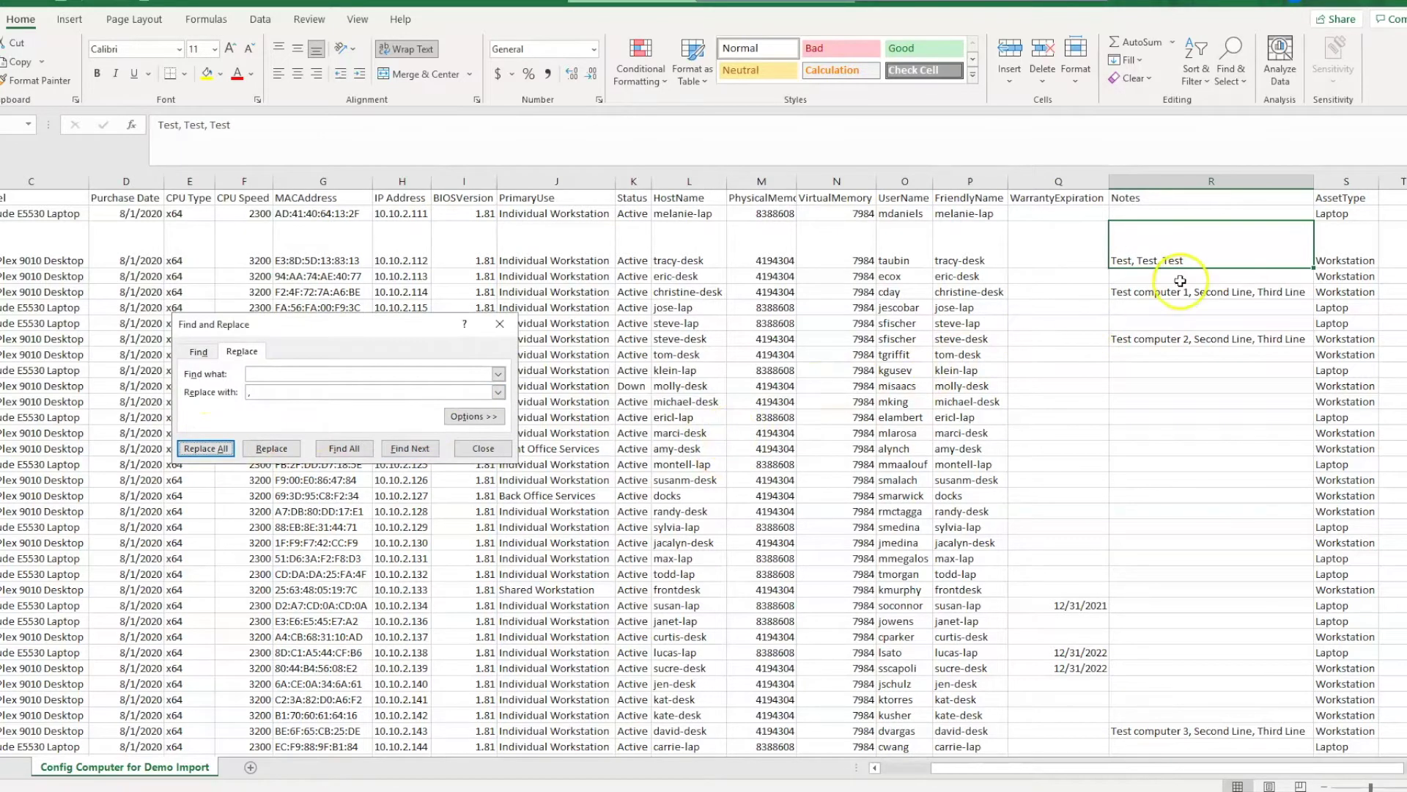
pyautogui.click(480, 448)
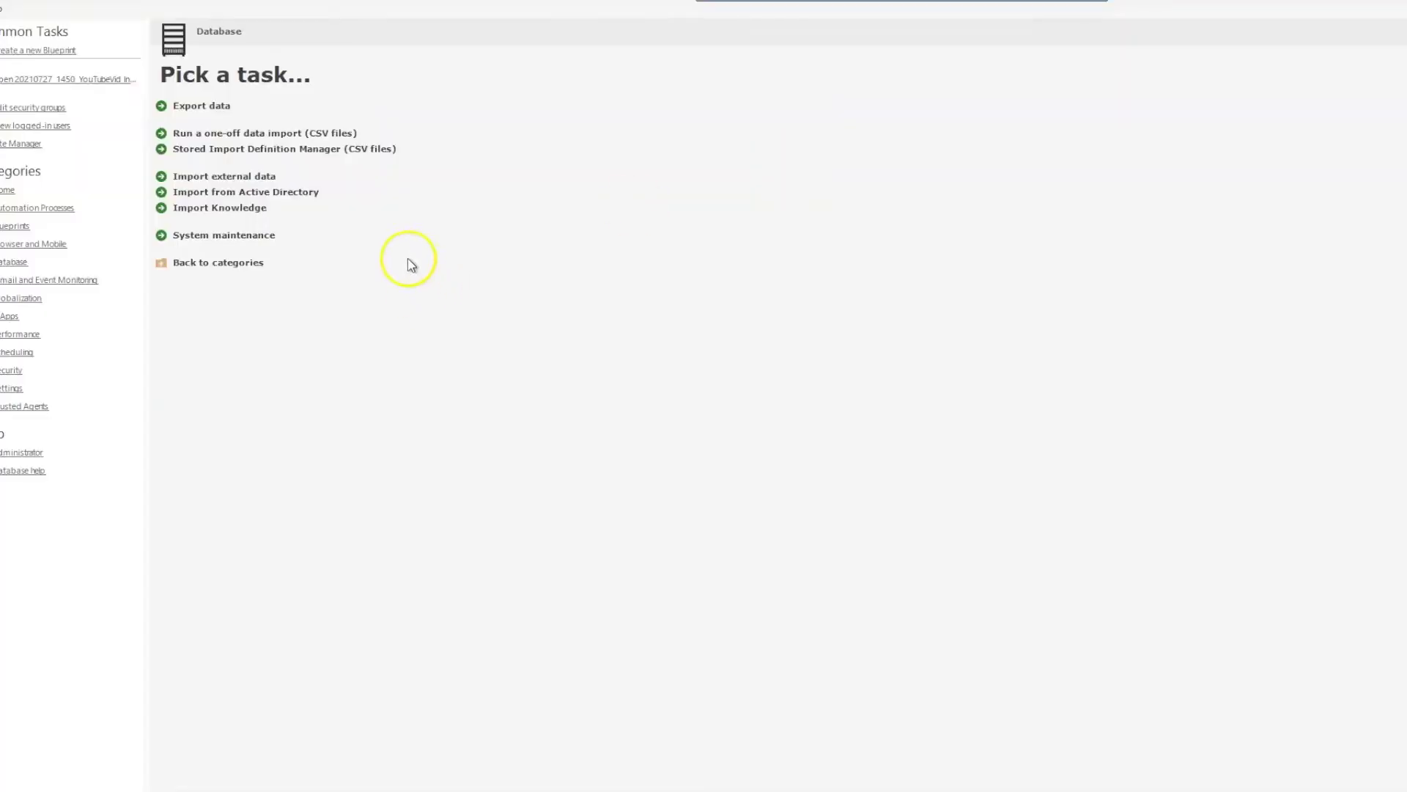
# Step: Start a one-off CSV import and pick Config Computer for Demo Import.csv from the Desktop
pyautogui.click(296, 136)
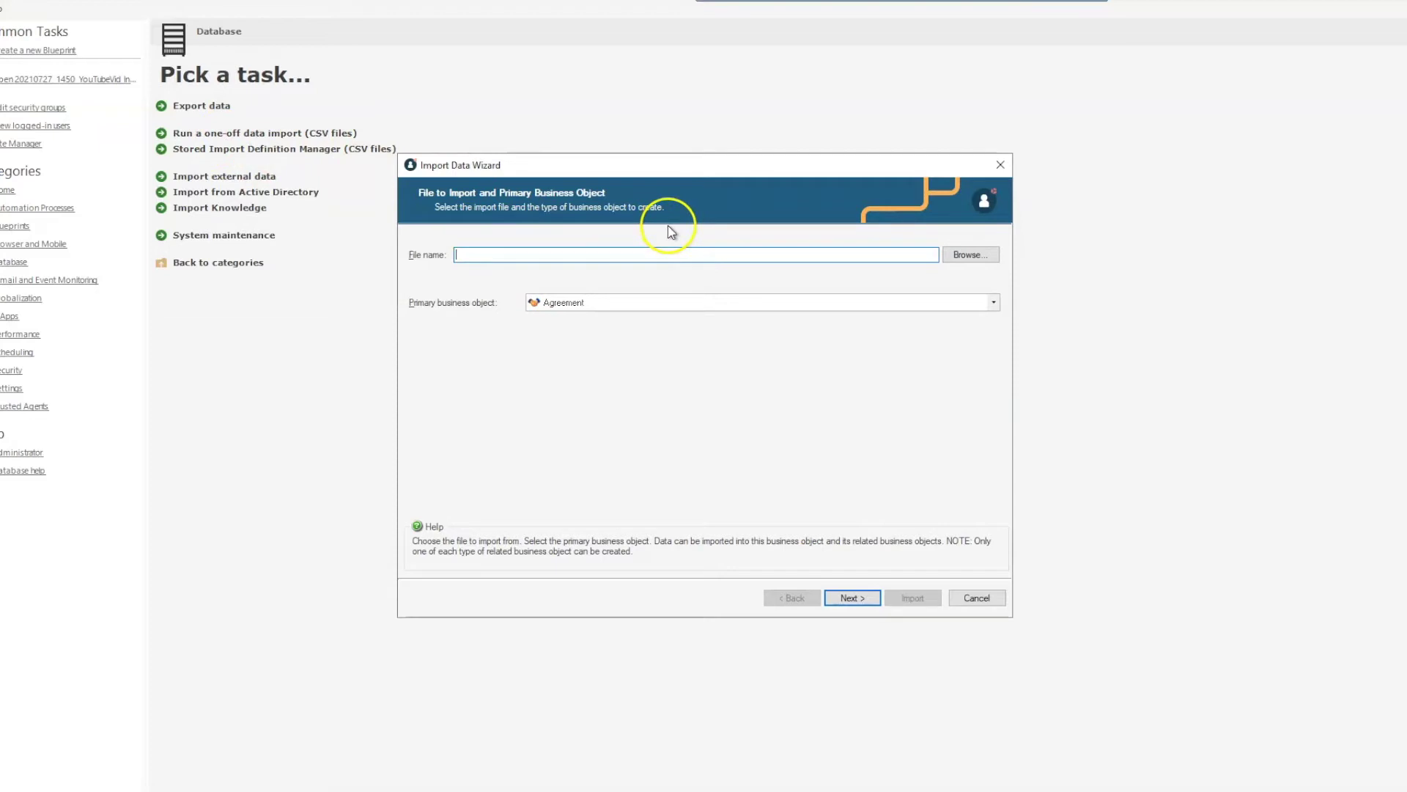
pyautogui.click(967, 254)
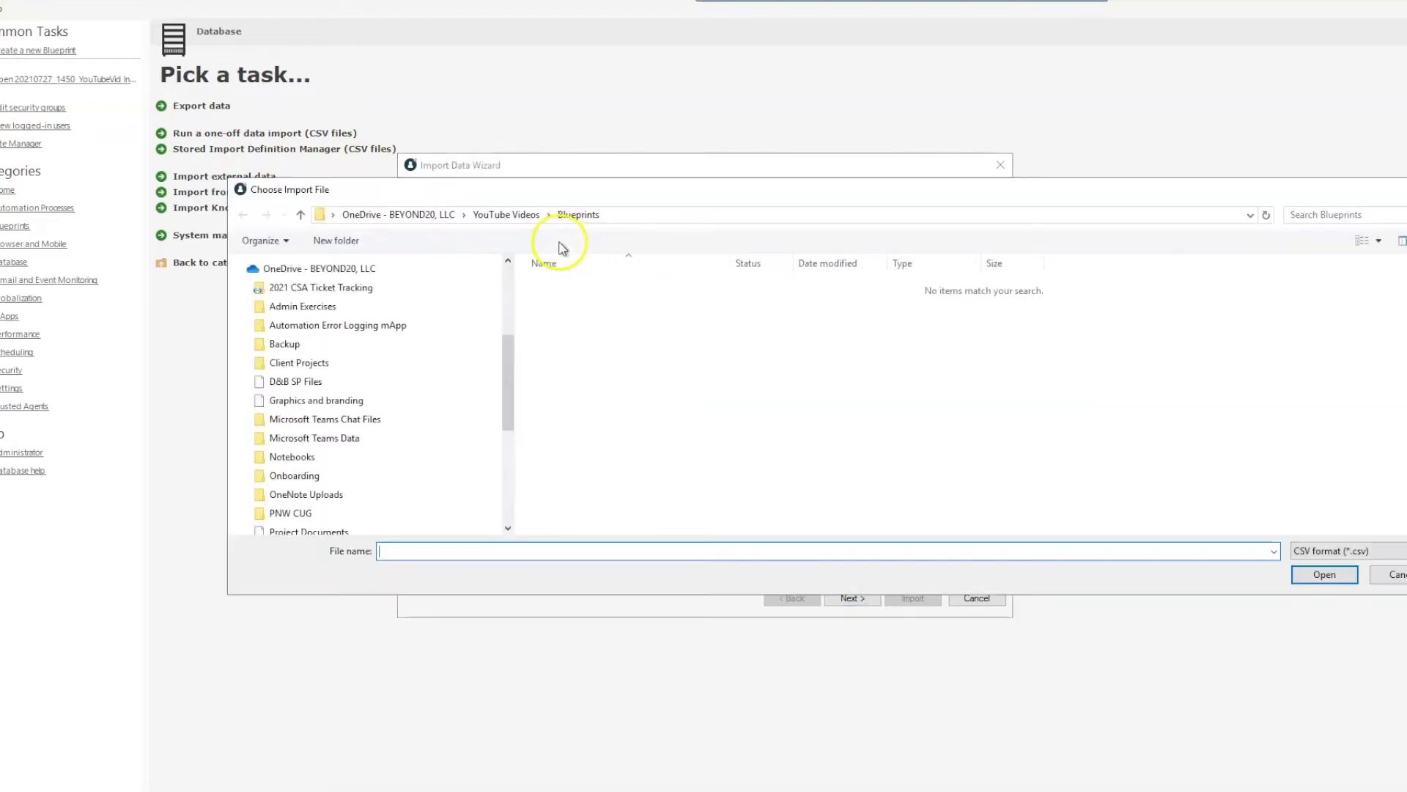
pyautogui.scroll(-1, 378, 442)
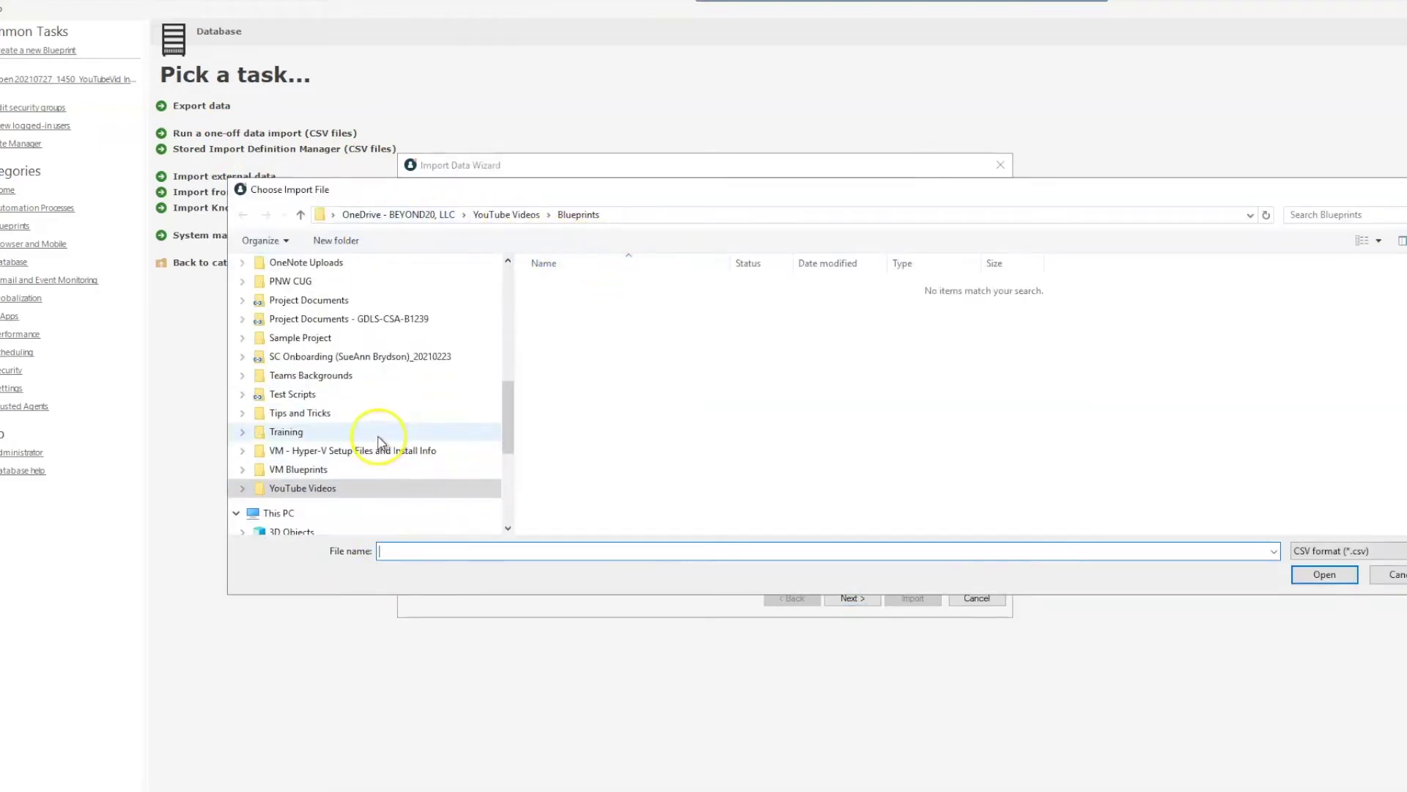
pyautogui.scroll(3, 322, 316)
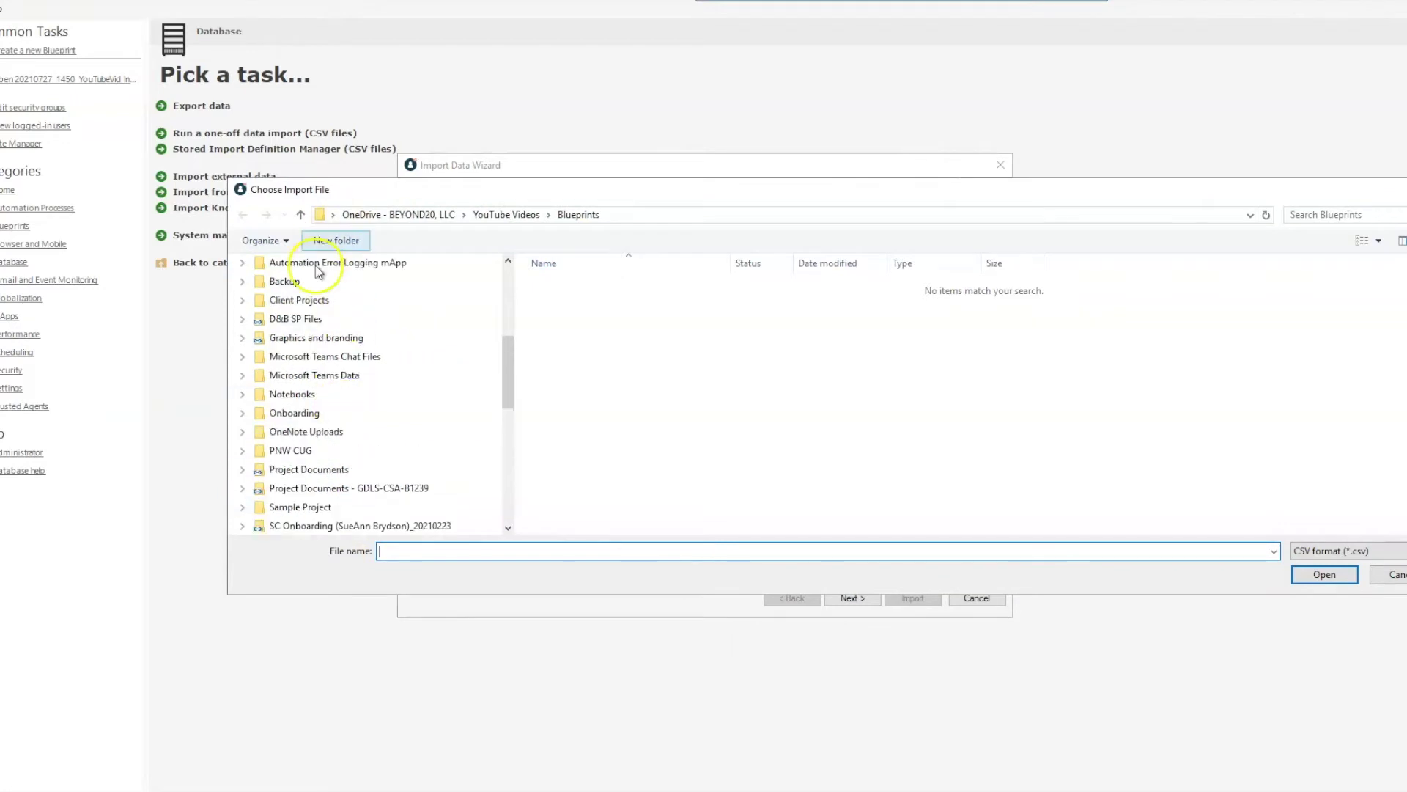
pyautogui.scroll(5, 315, 286)
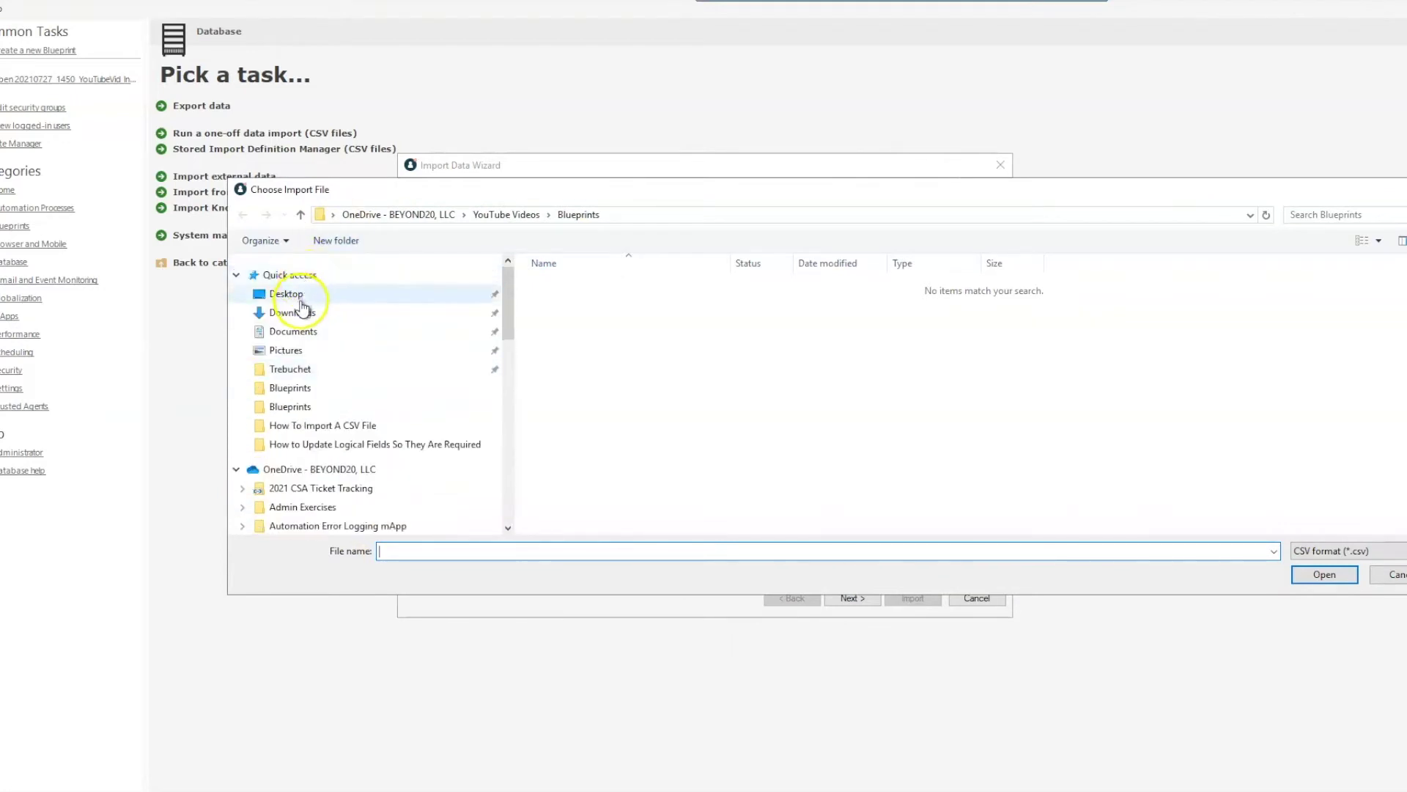
pyautogui.click(297, 296)
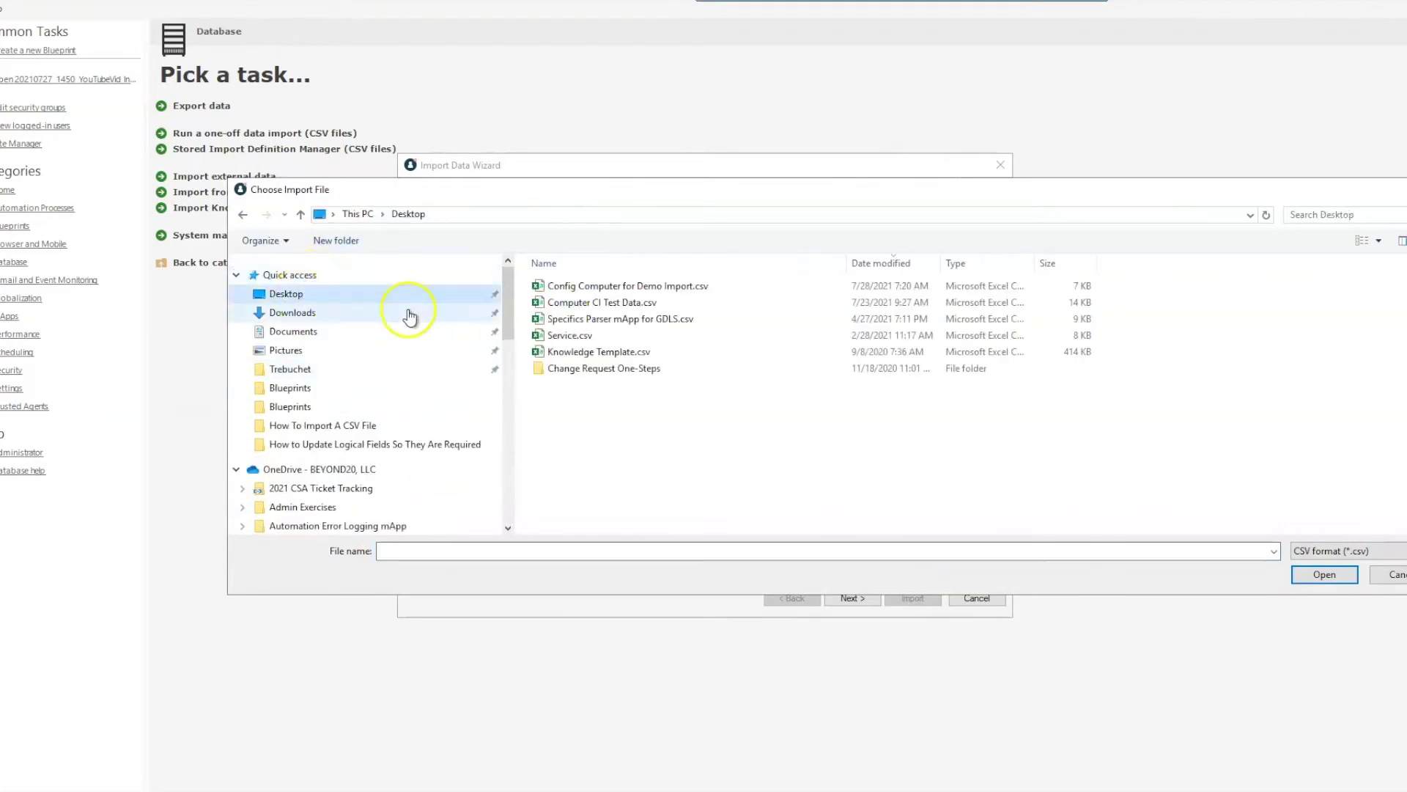
pyautogui.doubleClick(574, 287)
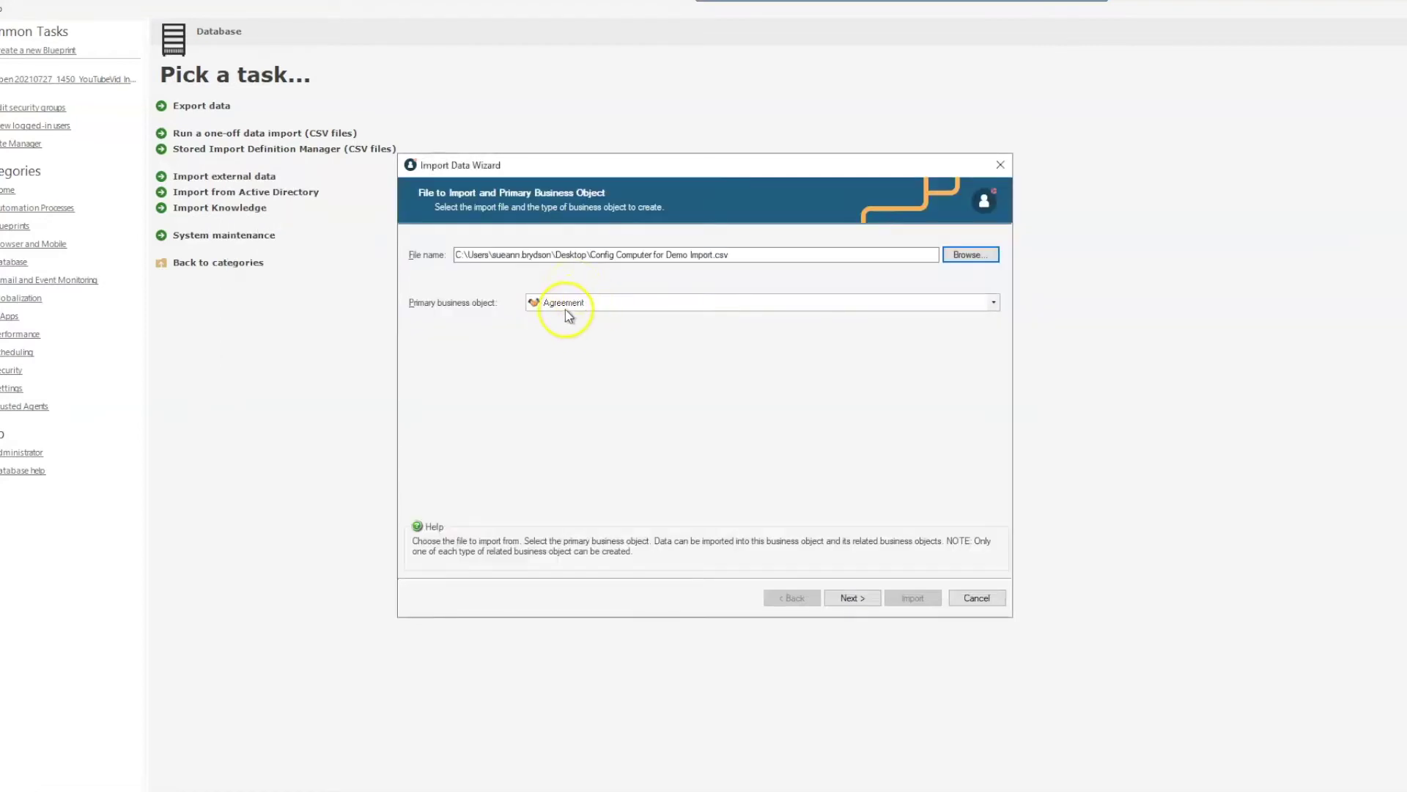
# Step: Select Config - Computer as the primary business object and continue to column mapping
pyautogui.click(565, 307)
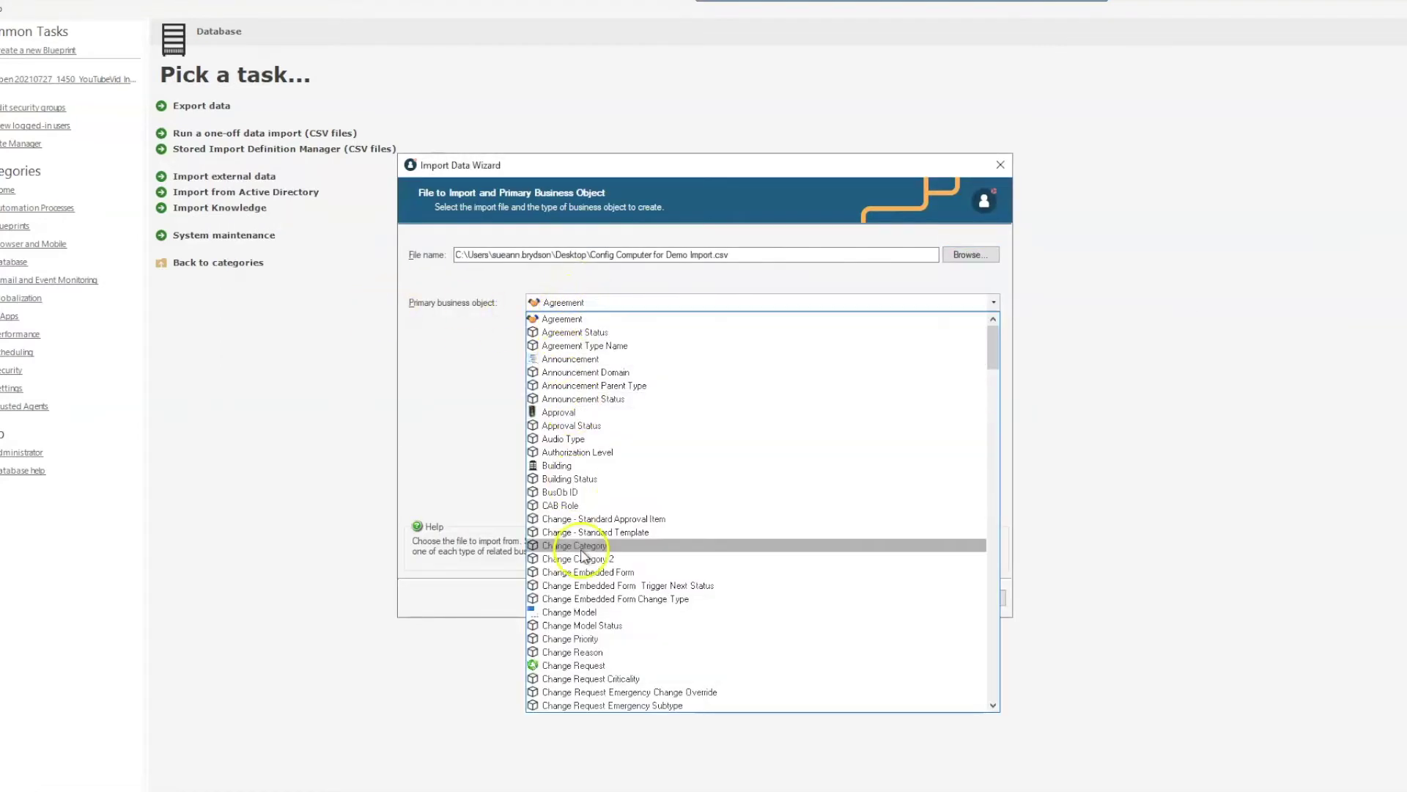
pyautogui.scroll(-15, 583, 557)
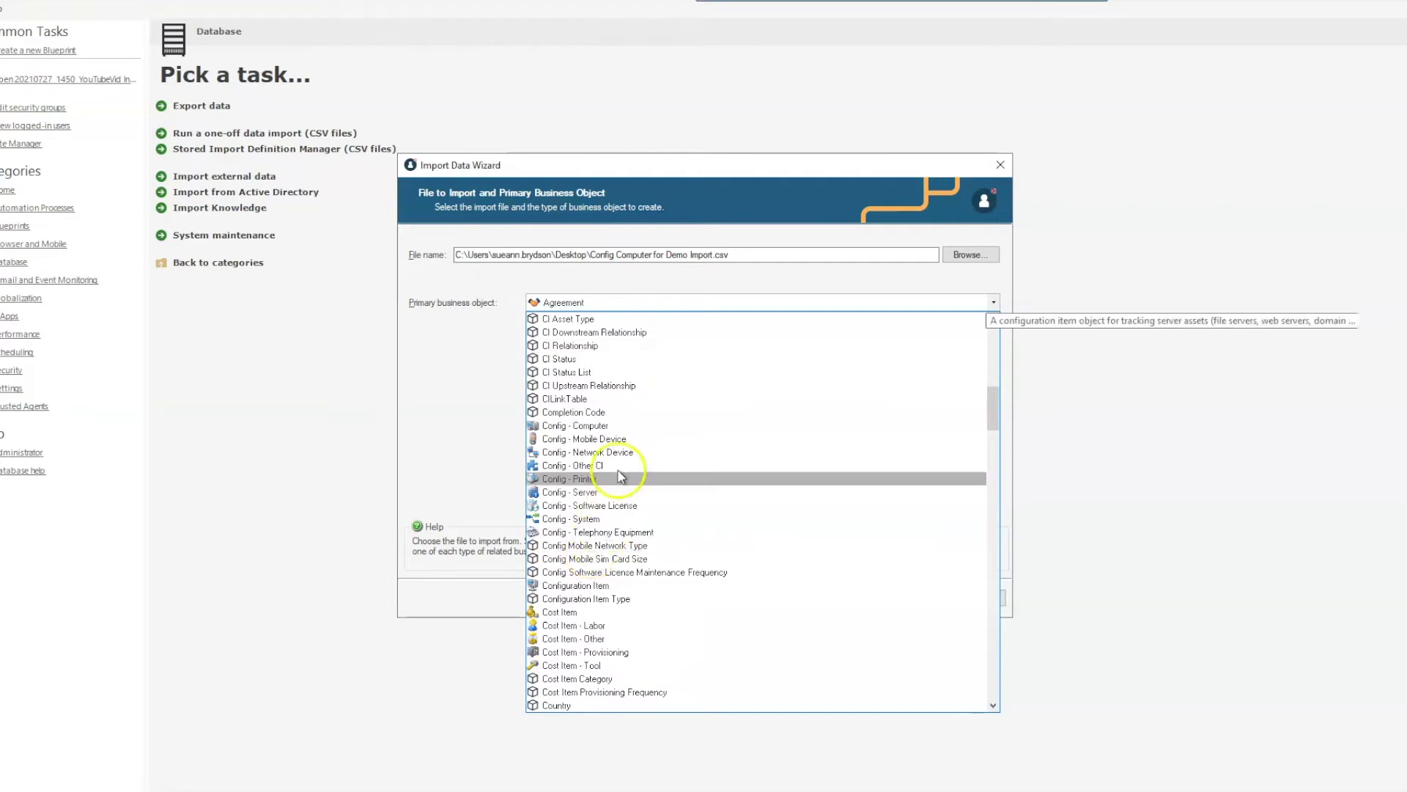
pyautogui.click(609, 426)
pyautogui.click(848, 598)
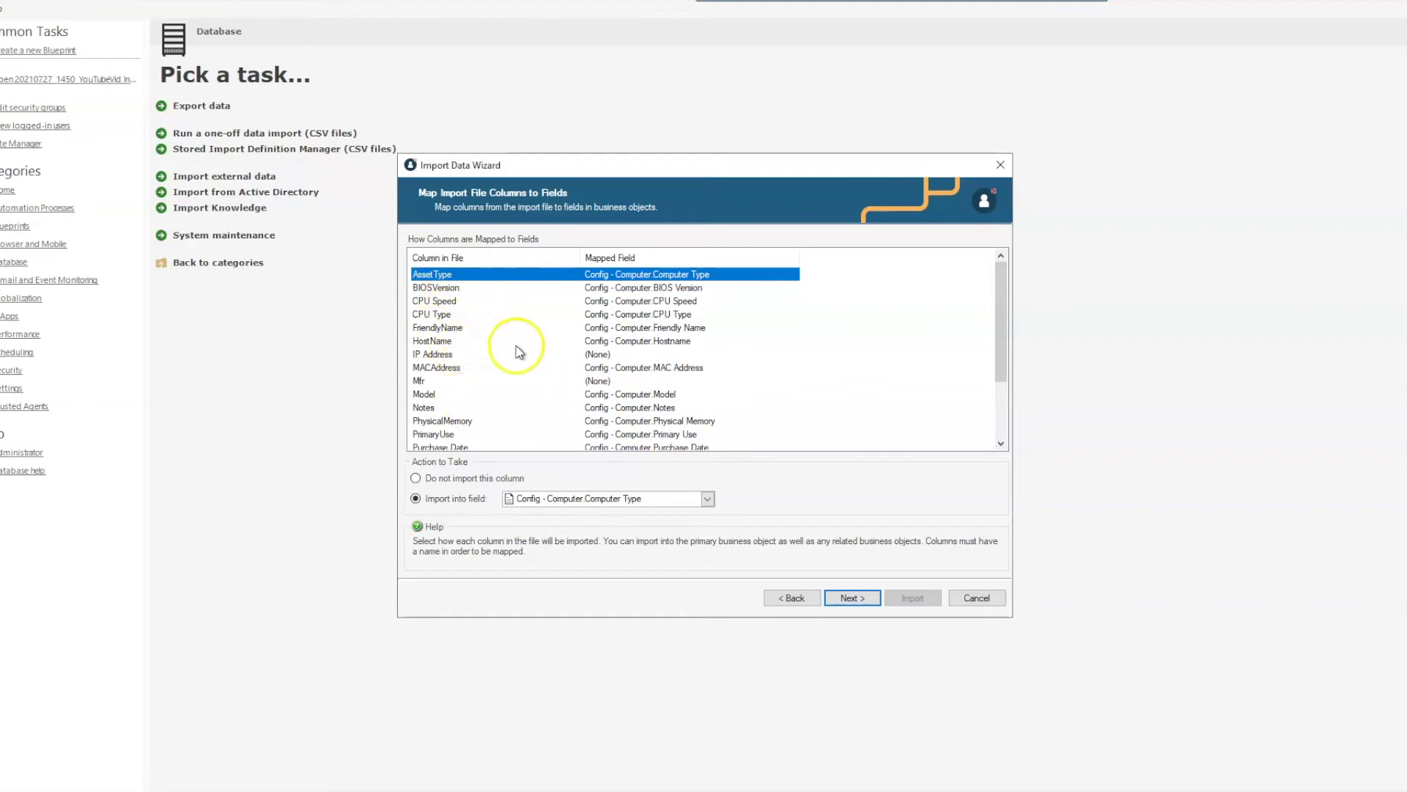
# Step: Map the IP Address column to the IPv4 Address field
pyautogui.click(595, 355)
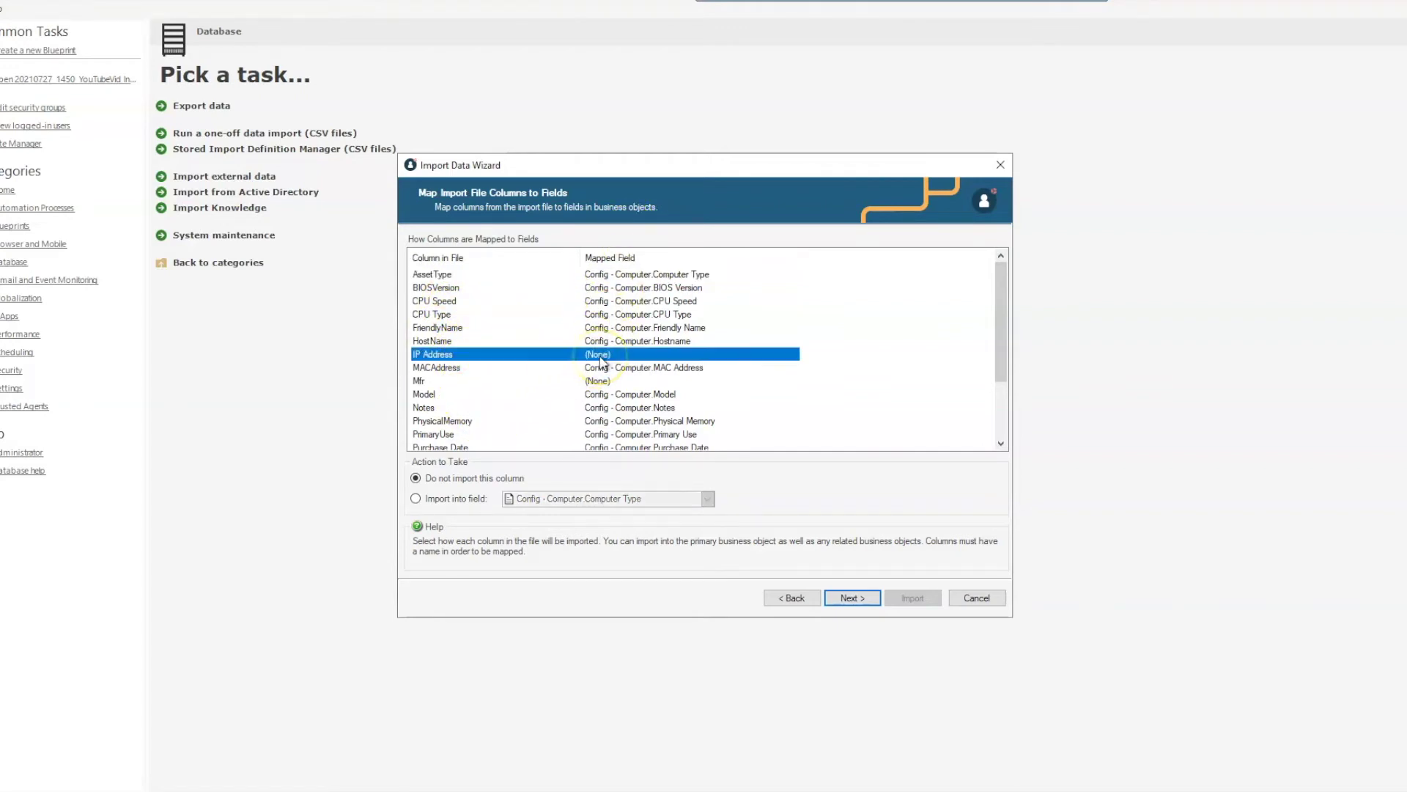
pyautogui.click(474, 502)
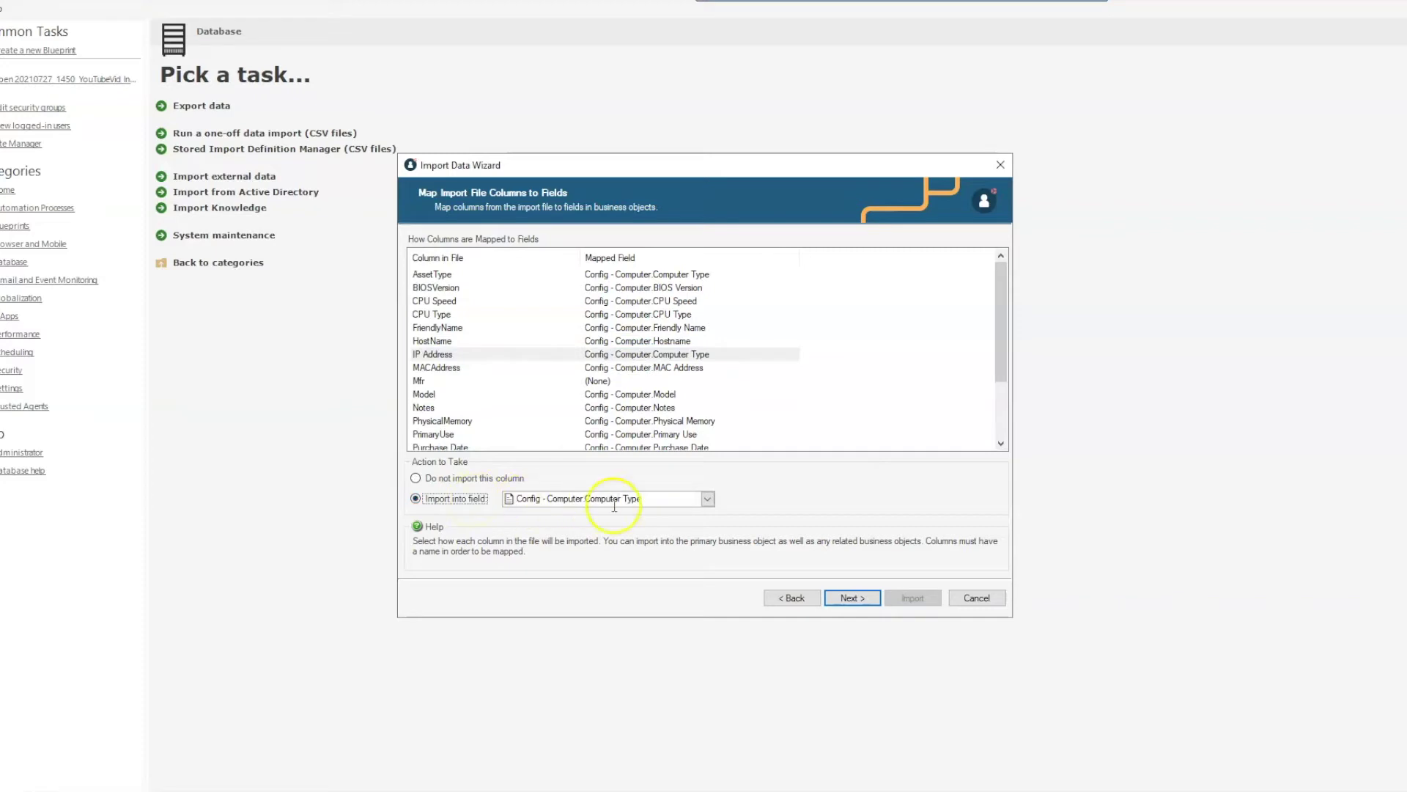
pyautogui.click(708, 500)
pyautogui.scroll(-1, 587, 616)
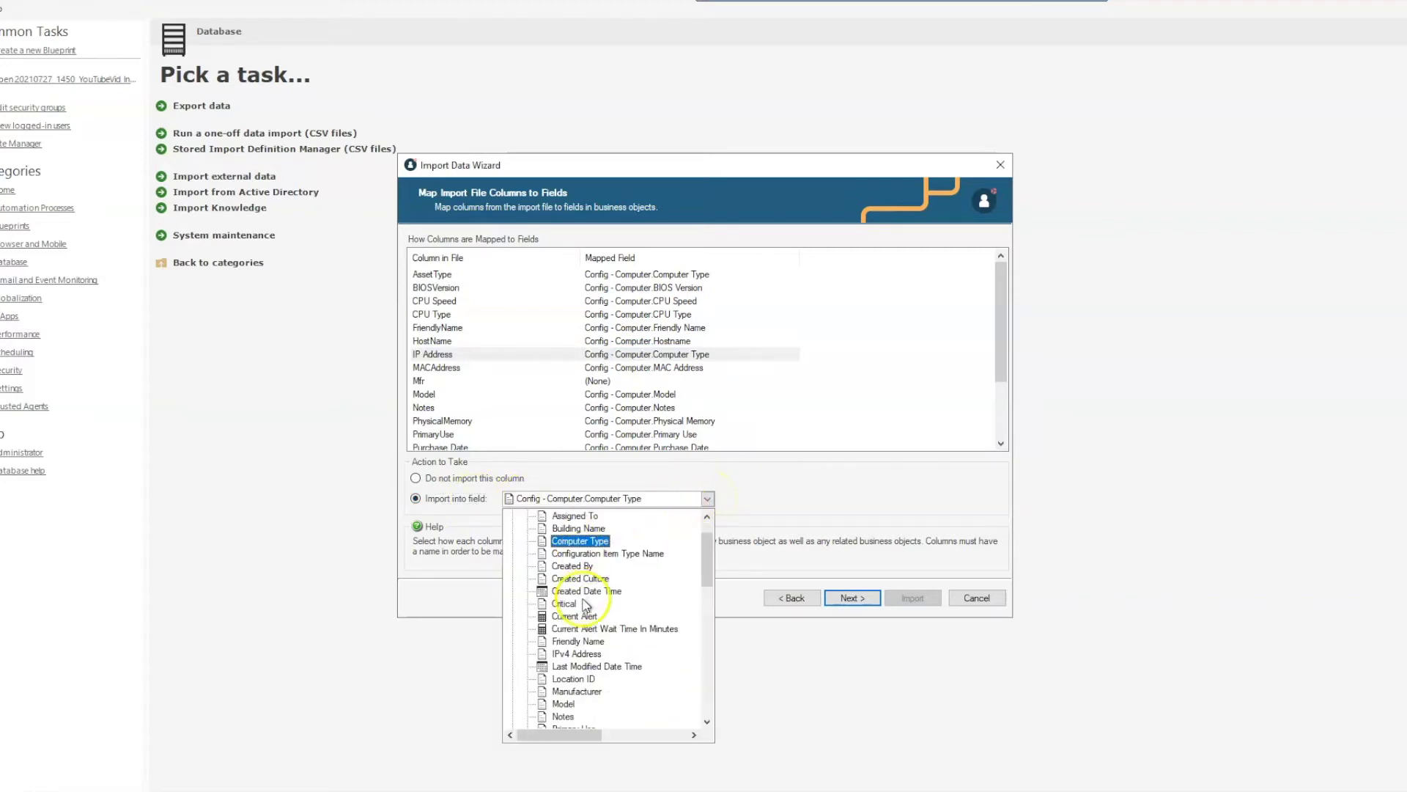
pyautogui.click(578, 617)
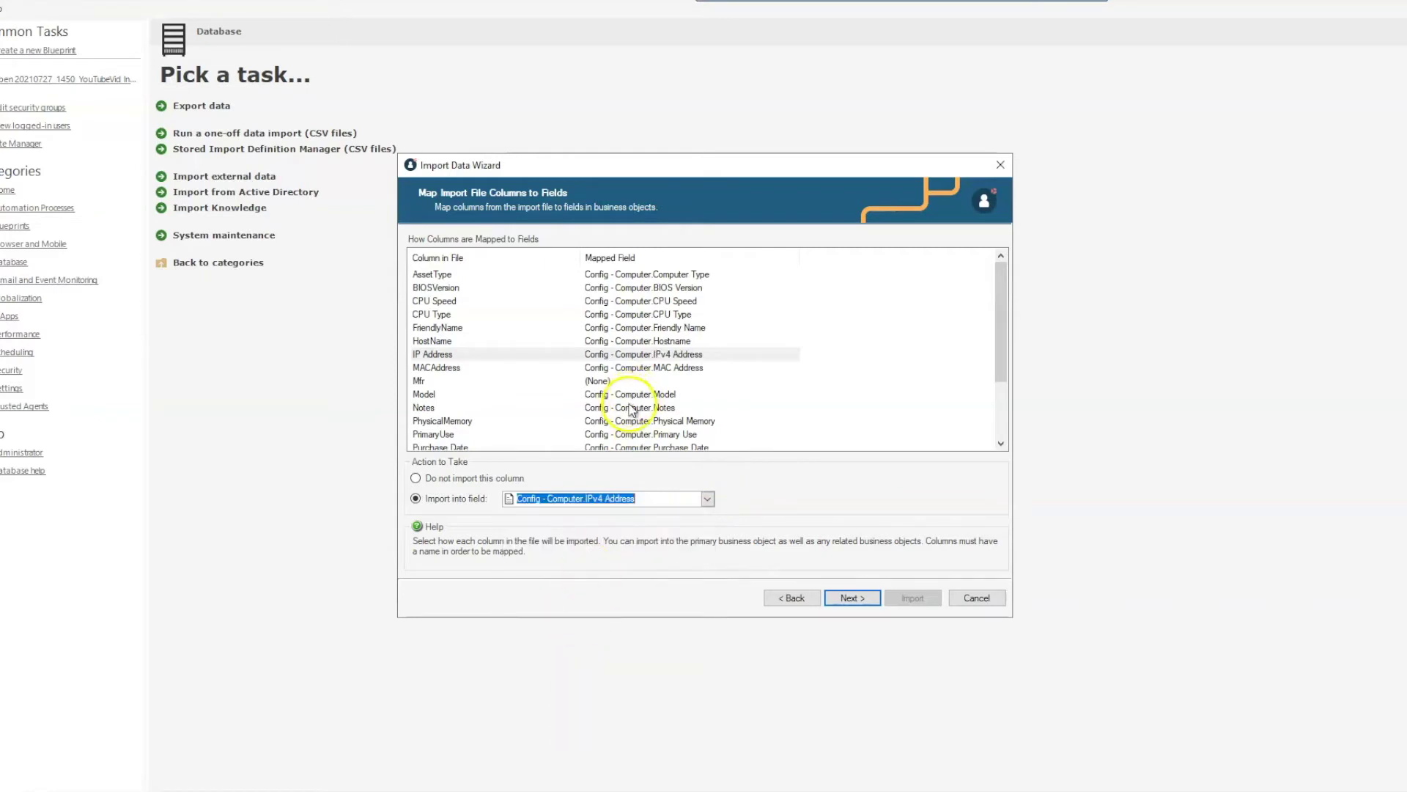
# Step: Map the Mfr column to the Manufacturer field
pyautogui.click(591, 381)
pyautogui.click(456, 499)
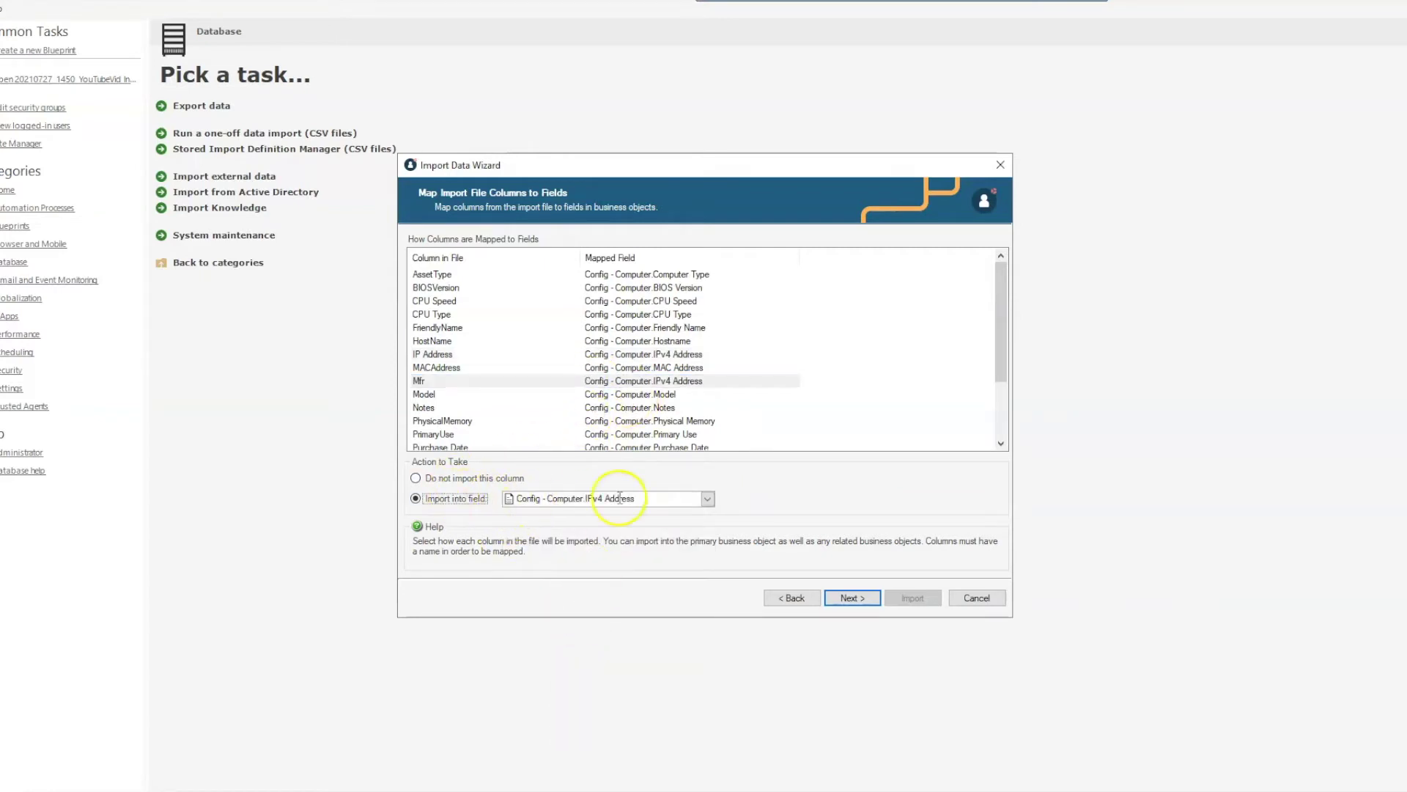
pyautogui.click(708, 500)
pyautogui.click(709, 500)
pyautogui.scroll(-2, 587, 623)
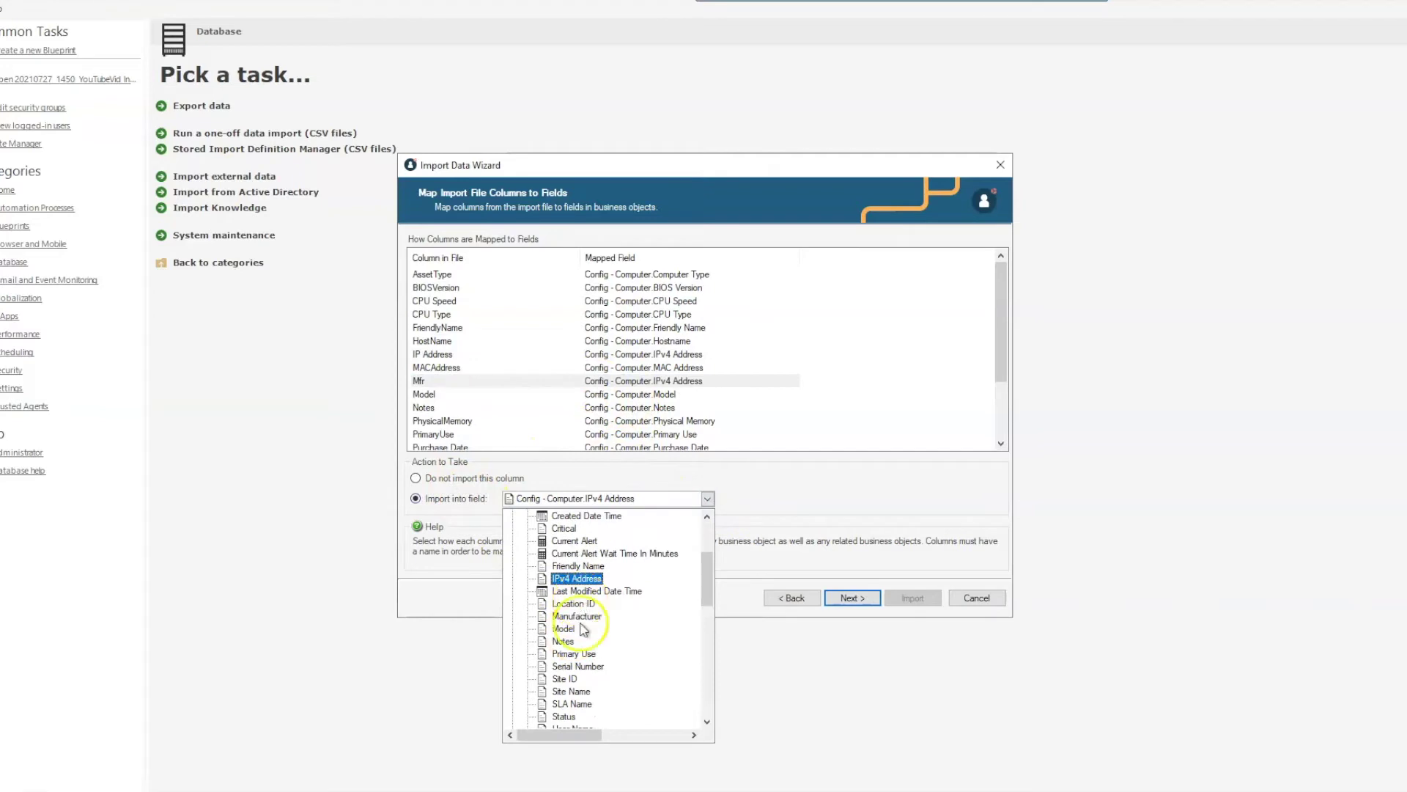
pyautogui.click(583, 617)
# Step: Map the SN column to the Serial Number field
pyautogui.click(799, 393)
pyautogui.scroll(-2, 788, 402)
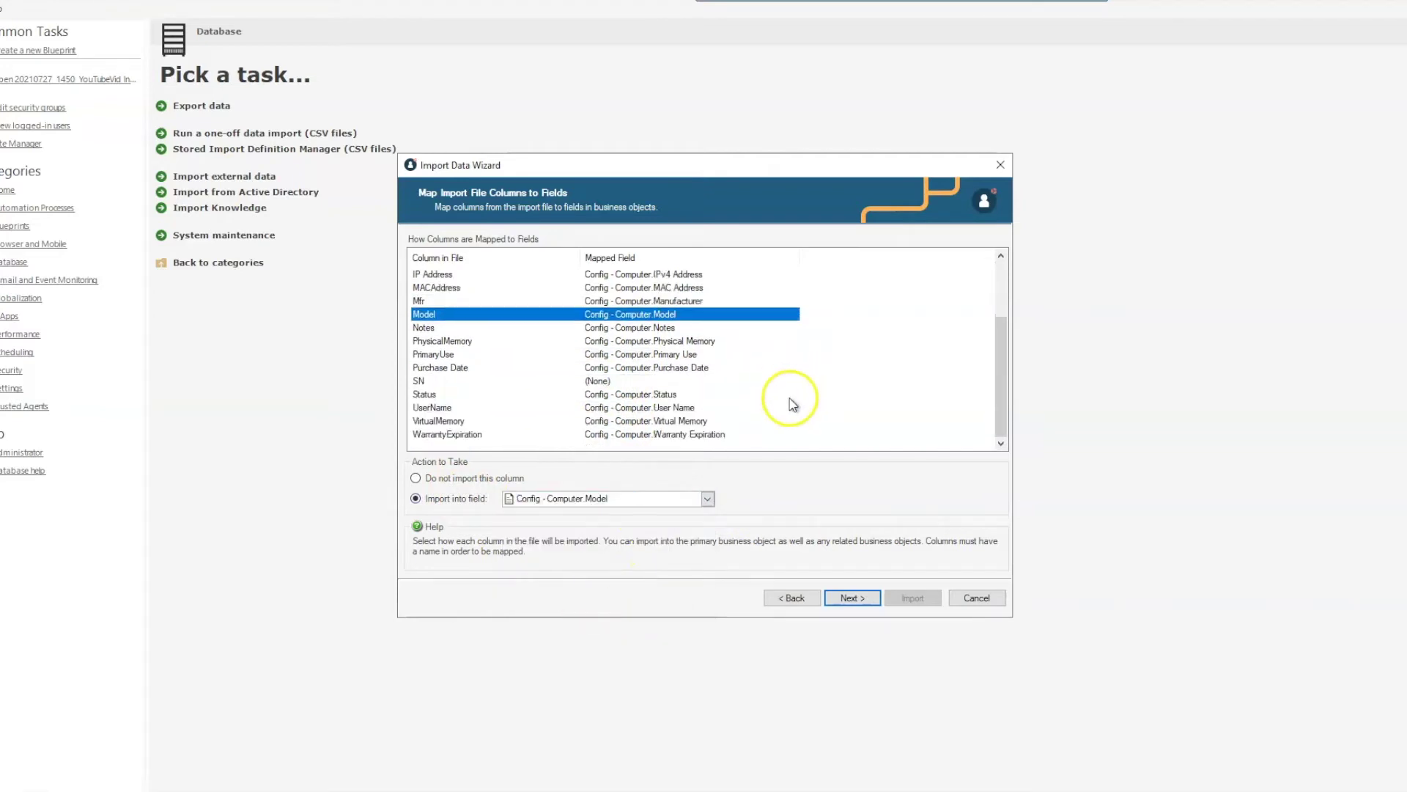
pyautogui.click(597, 381)
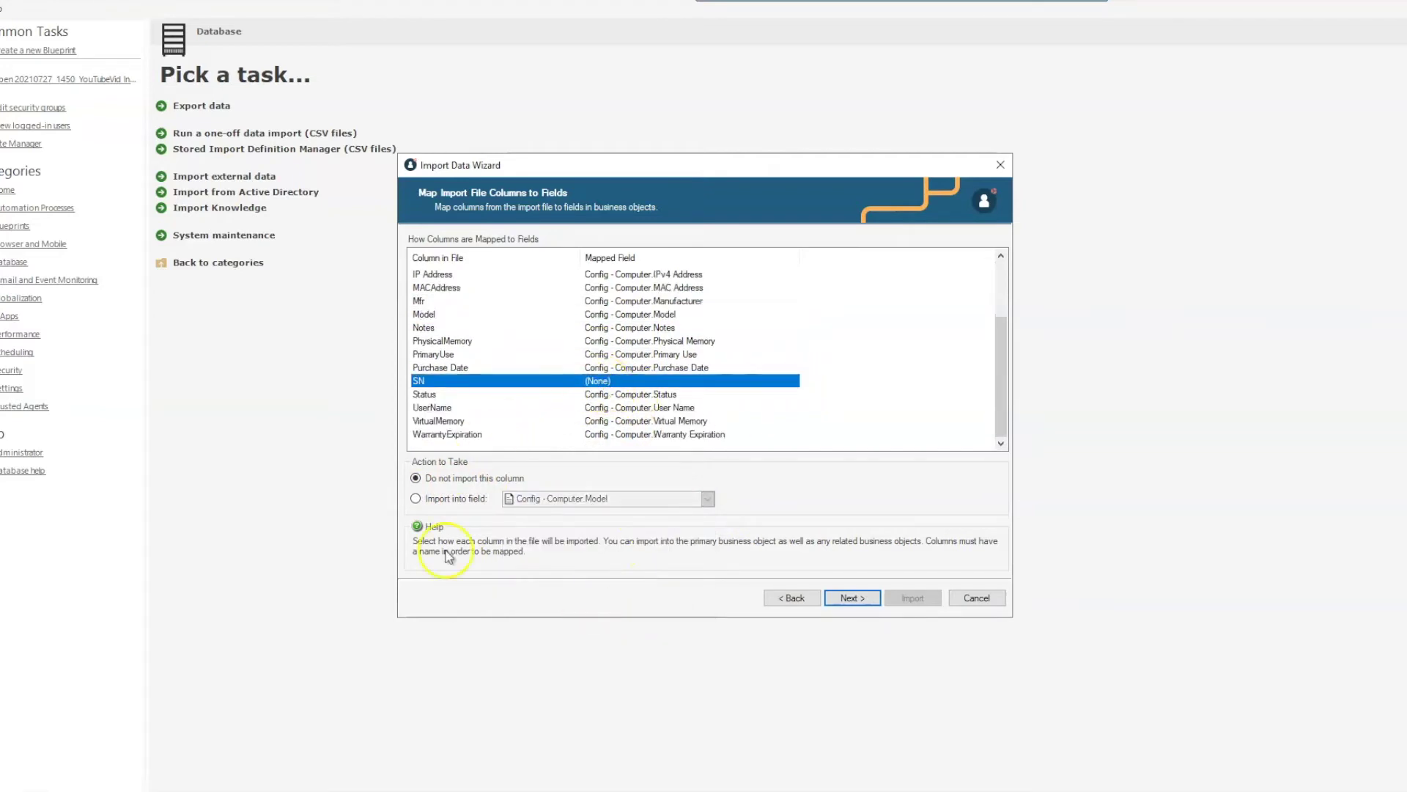
pyautogui.click(454, 499)
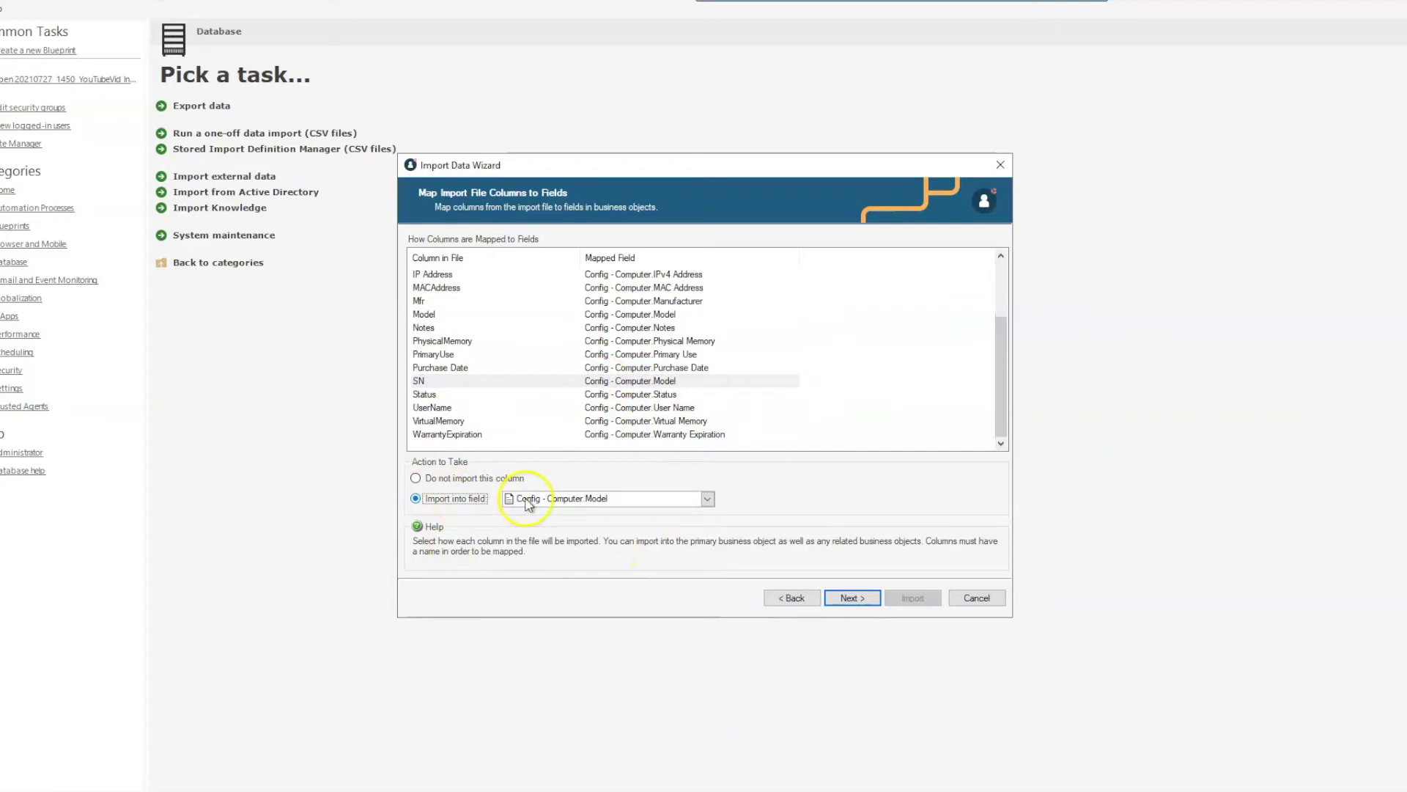
pyautogui.click(708, 501)
pyautogui.scroll(-4, 582, 638)
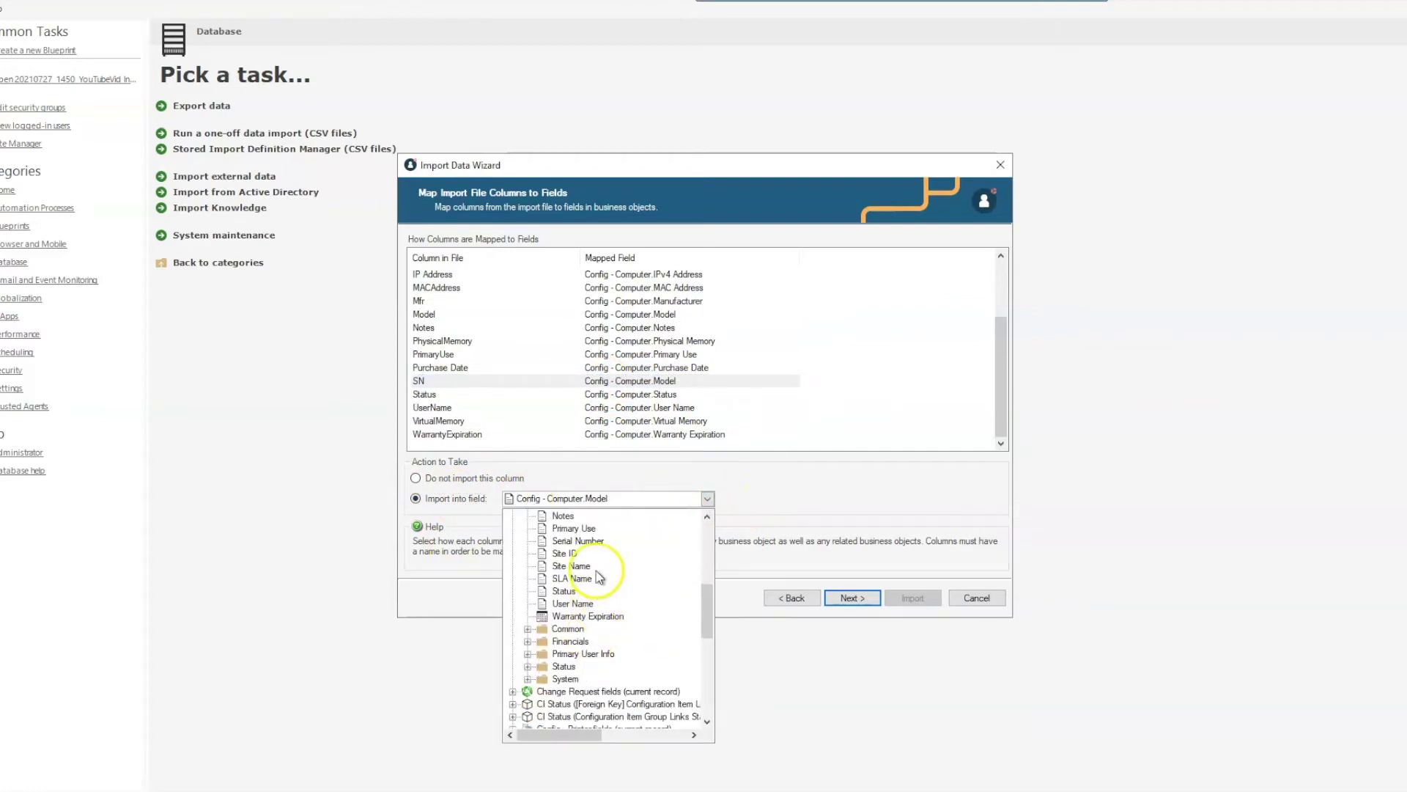
pyautogui.click(578, 540)
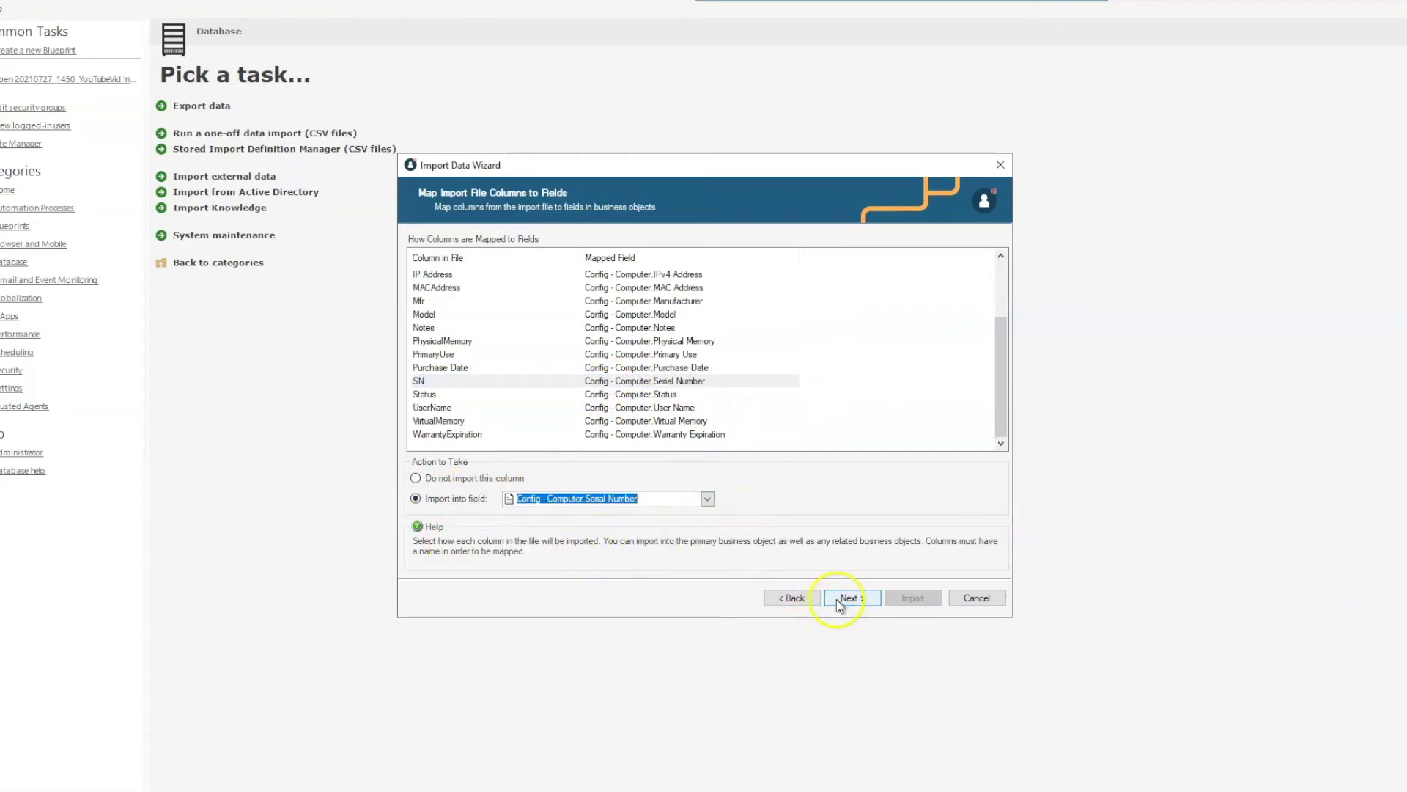
pyautogui.scroll(2, 817, 355)
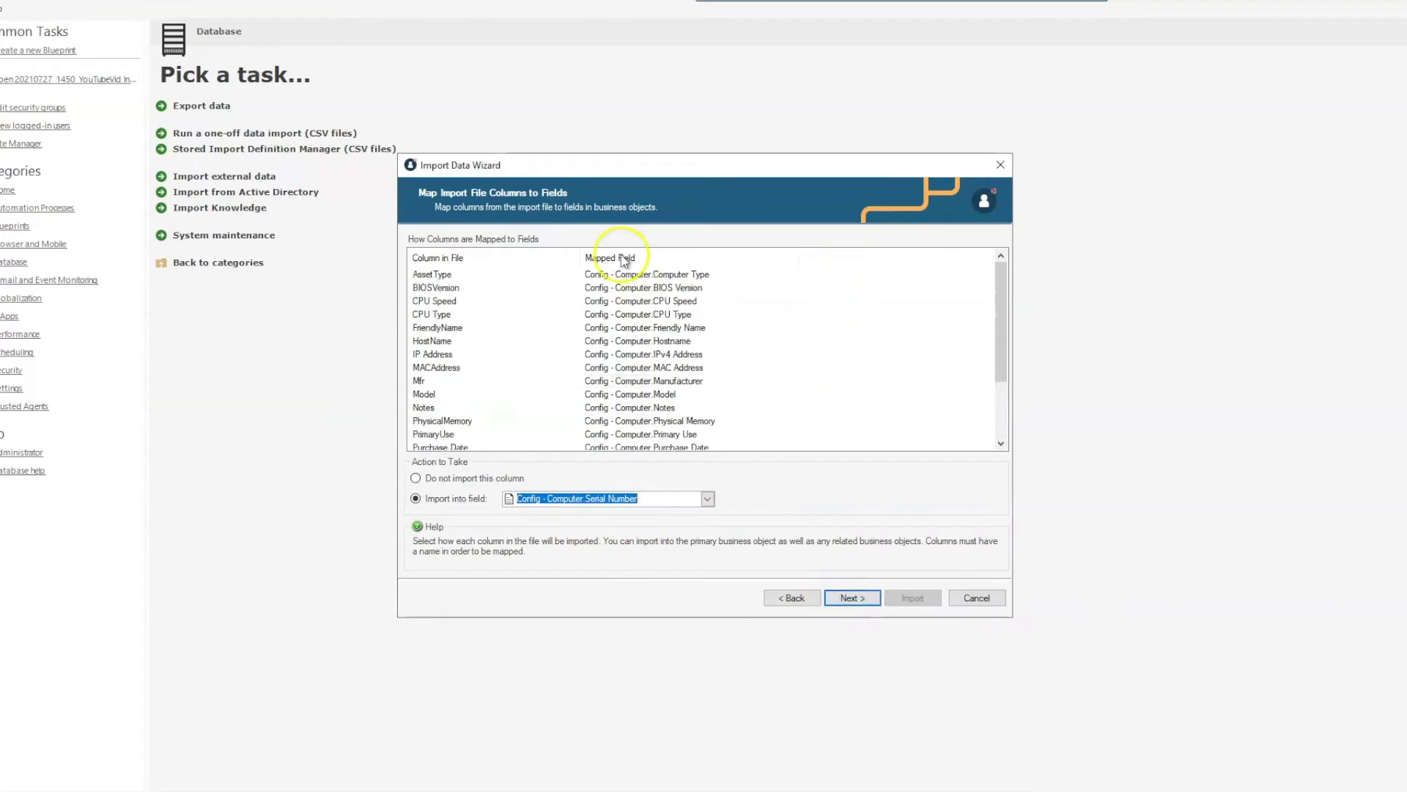
# Step: On the additional values step, add a populated field and choose Asset Tag
pyautogui.click(859, 598)
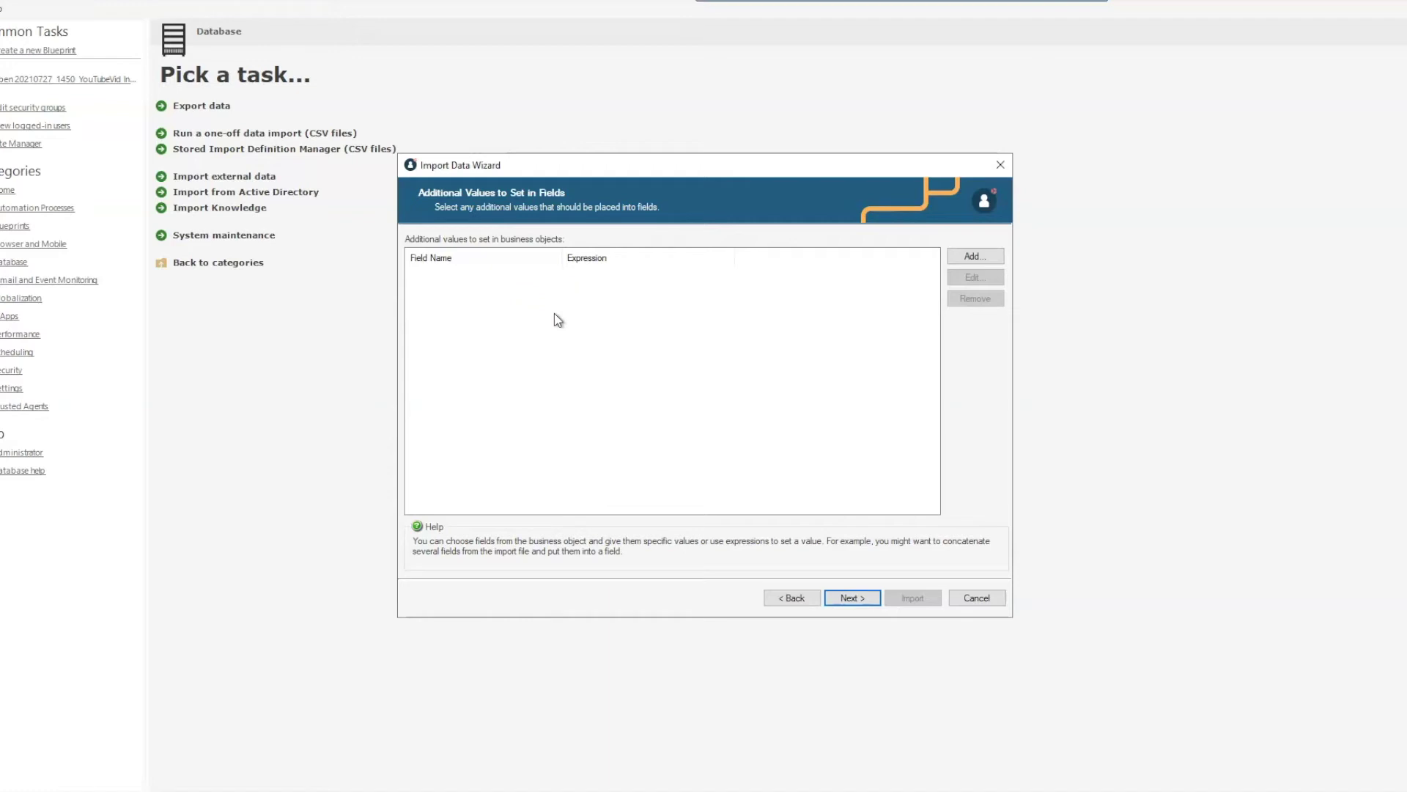
pyautogui.click(982, 257)
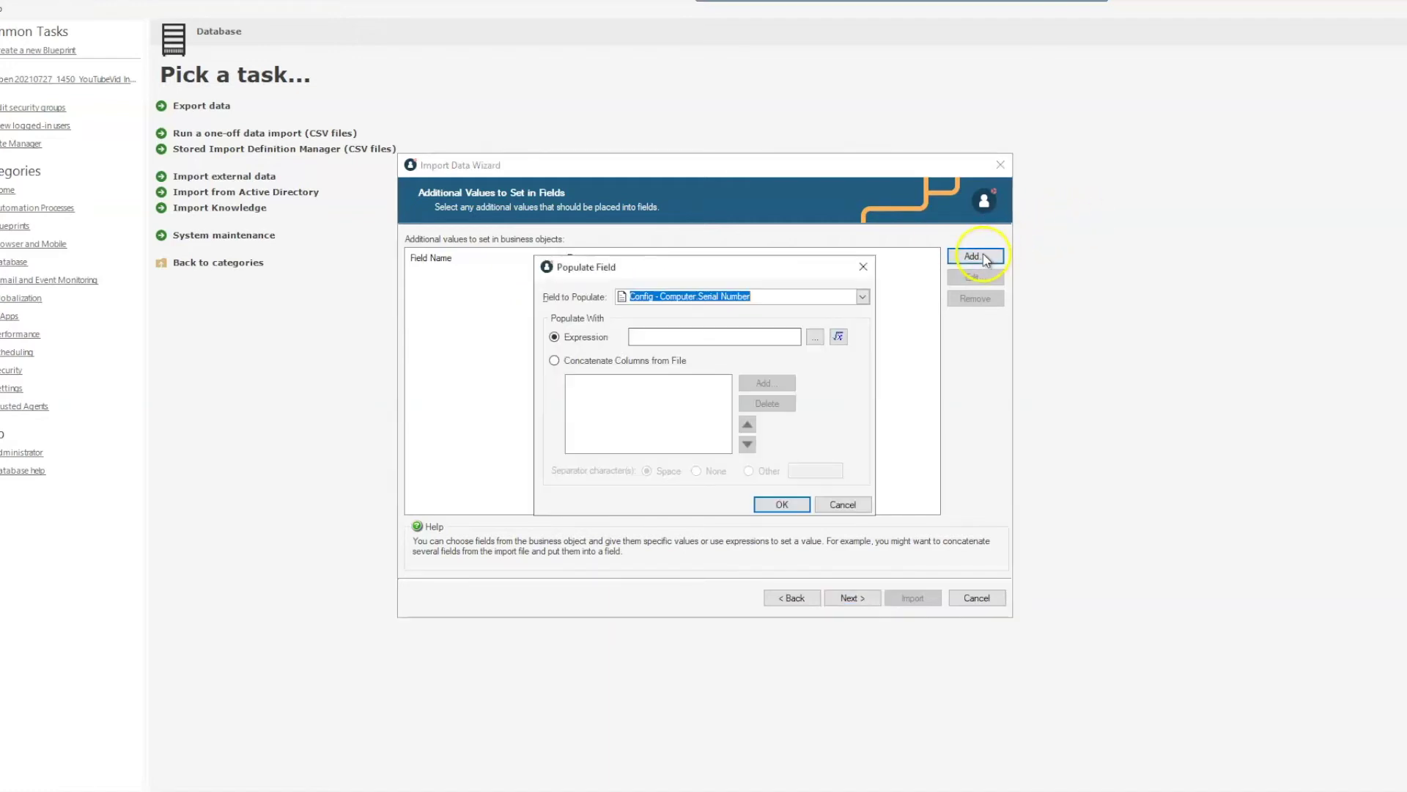
pyautogui.click(863, 296)
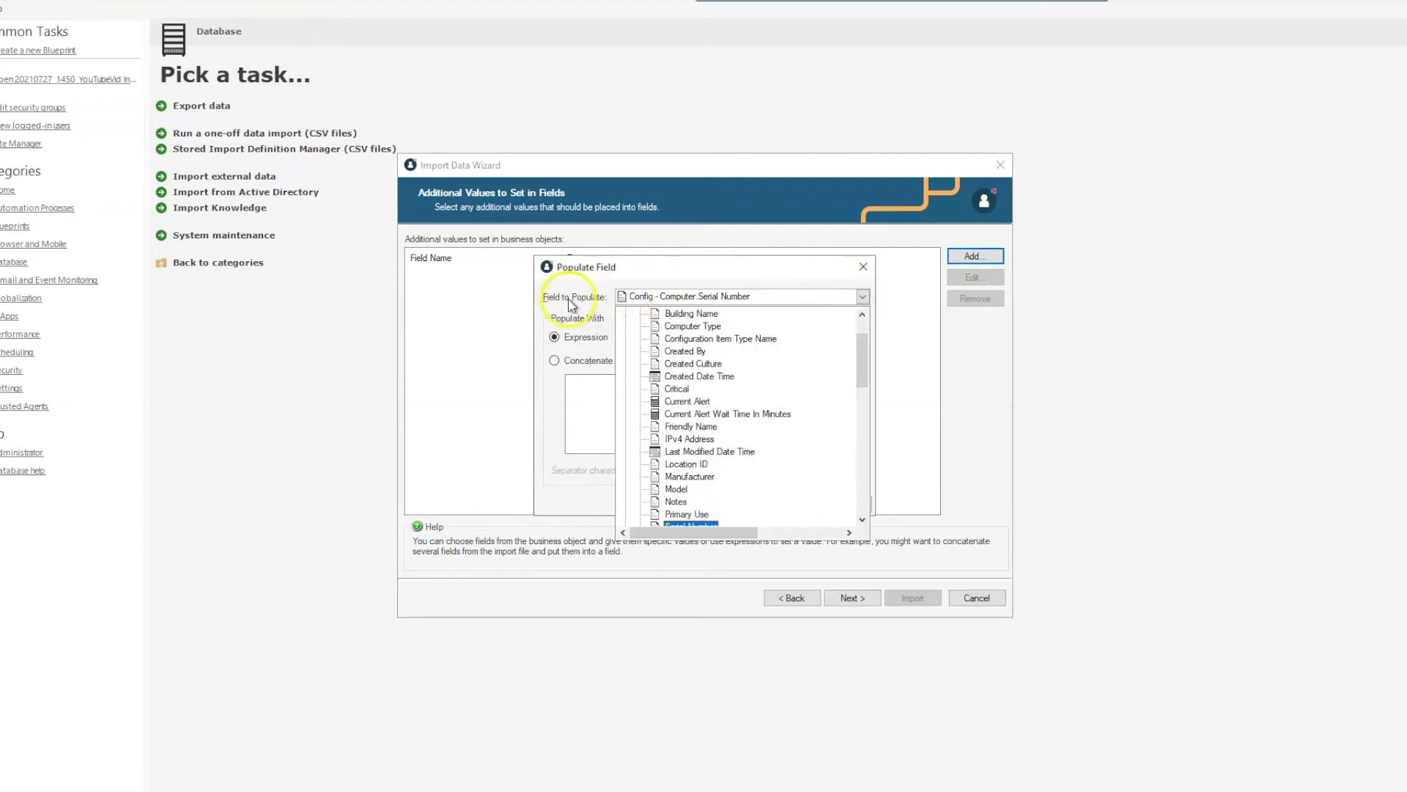
pyautogui.scroll(2, 700, 337)
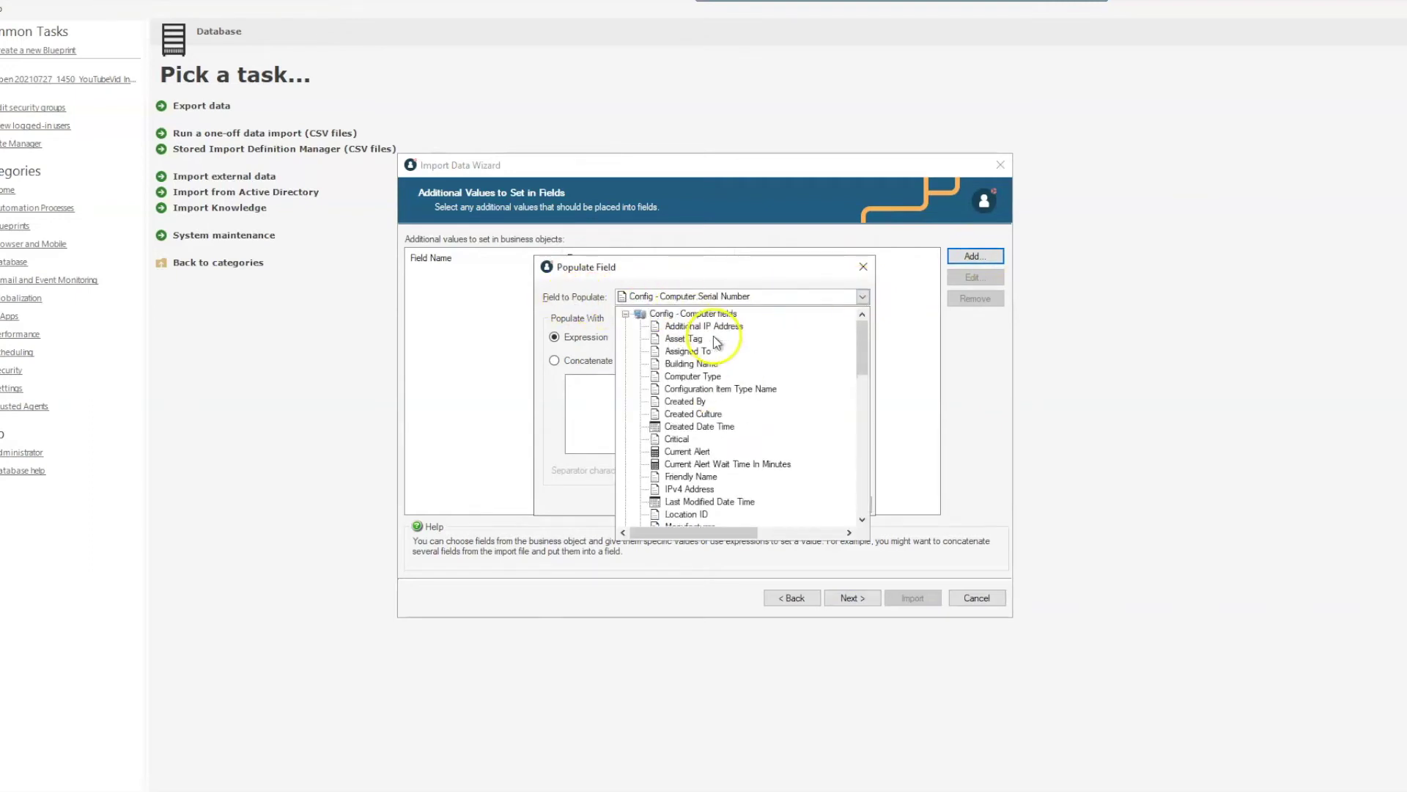
pyautogui.click(686, 338)
pyautogui.click(700, 339)
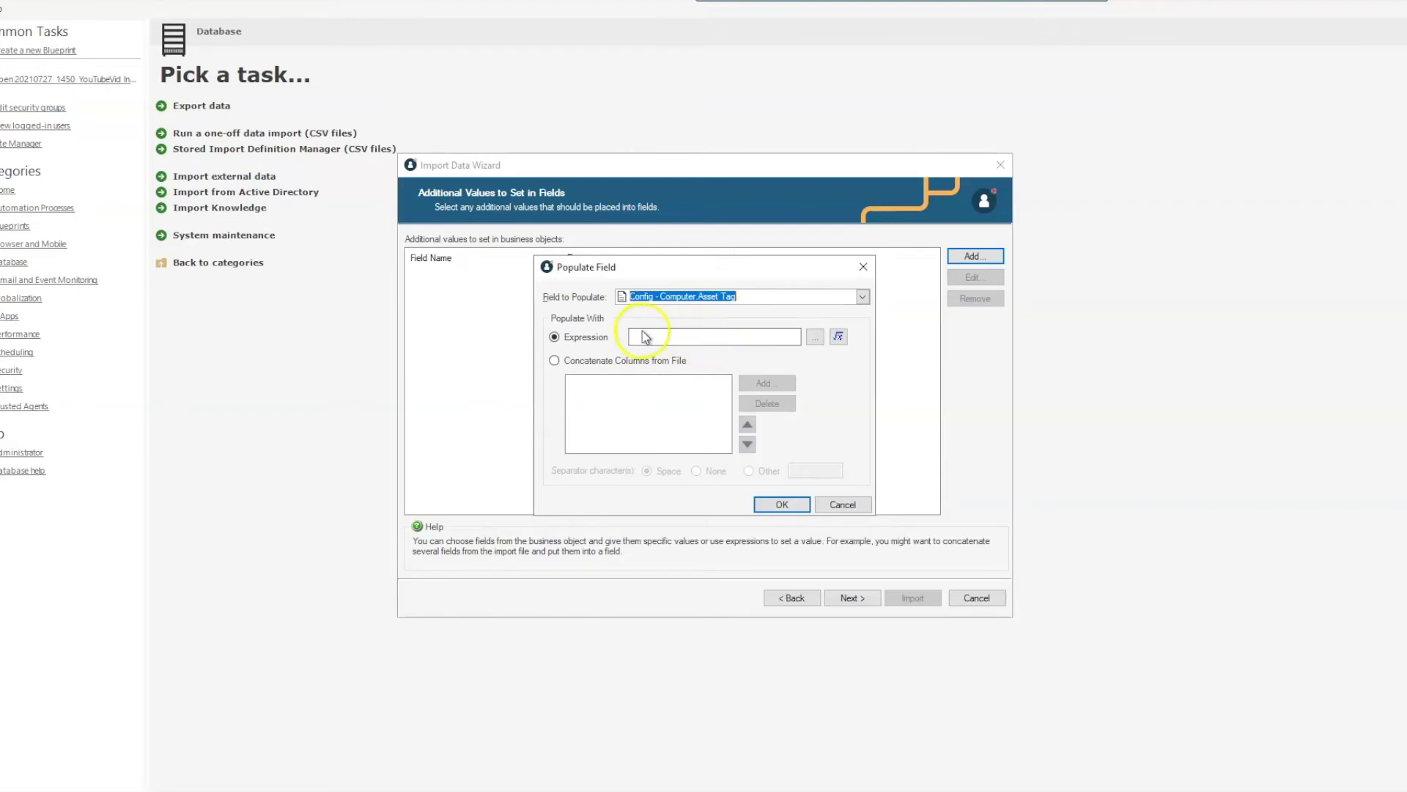
# Step: Set Asset Tag's expression to the AssetTag counter and confirm both dialogs
pyautogui.click(839, 338)
pyautogui.click(577, 267)
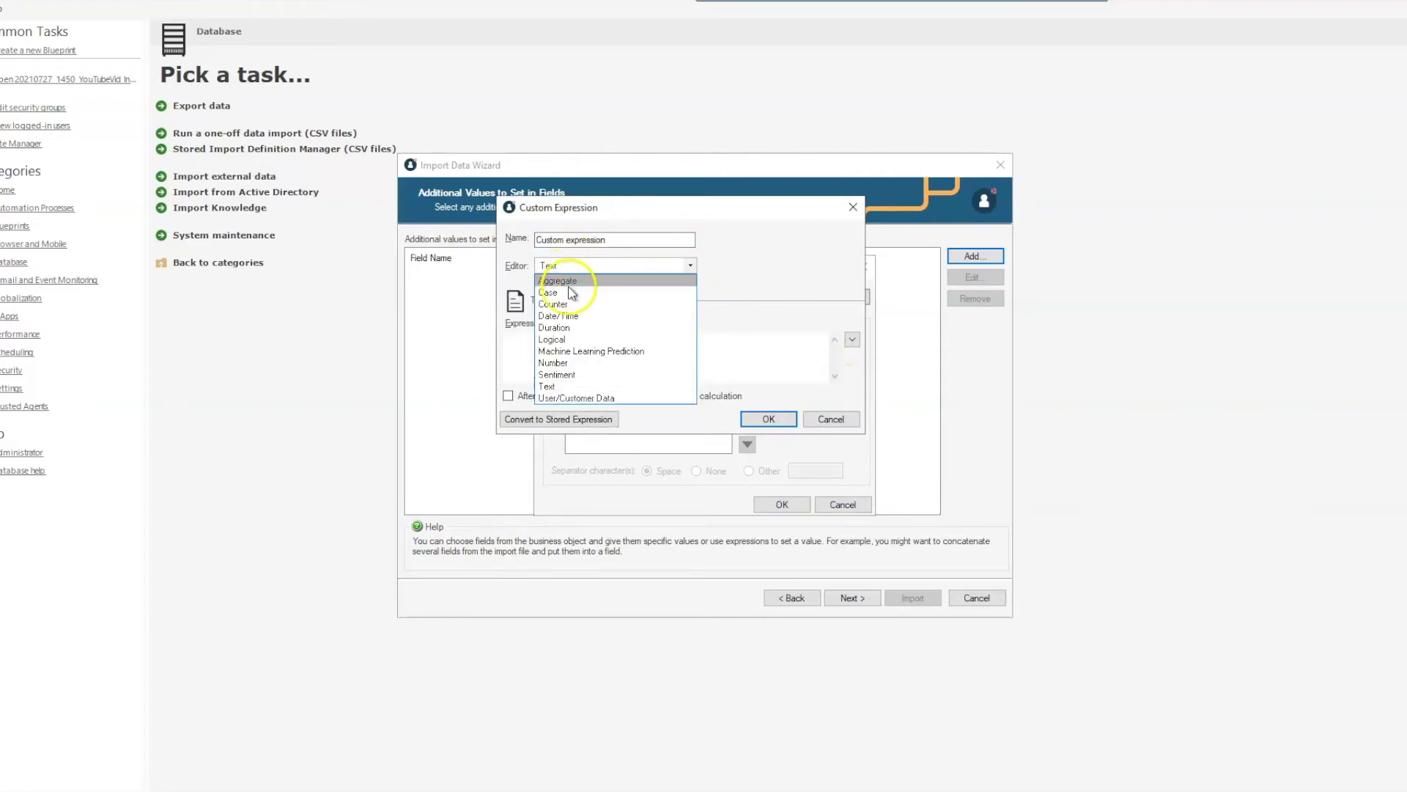
pyautogui.click(575, 305)
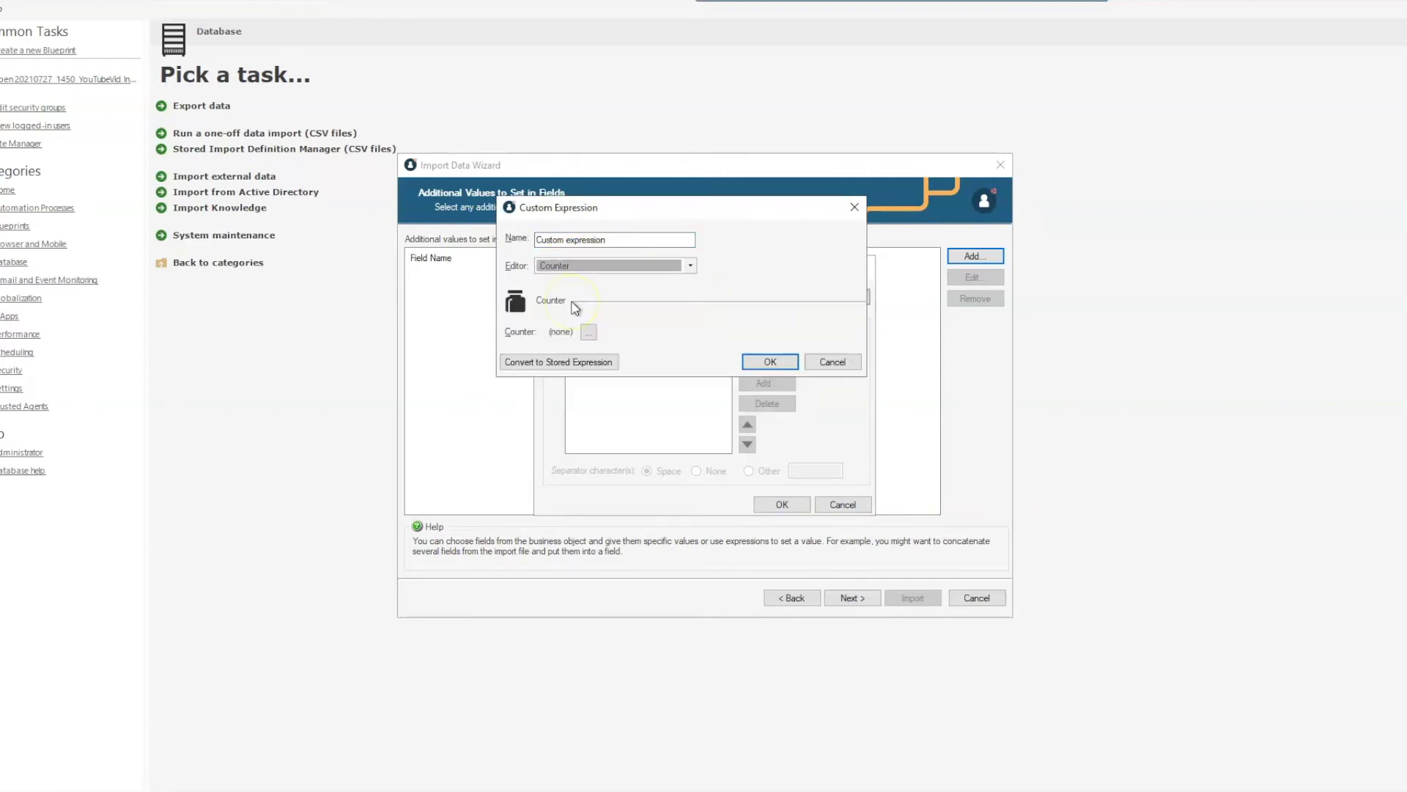
pyautogui.click(588, 332)
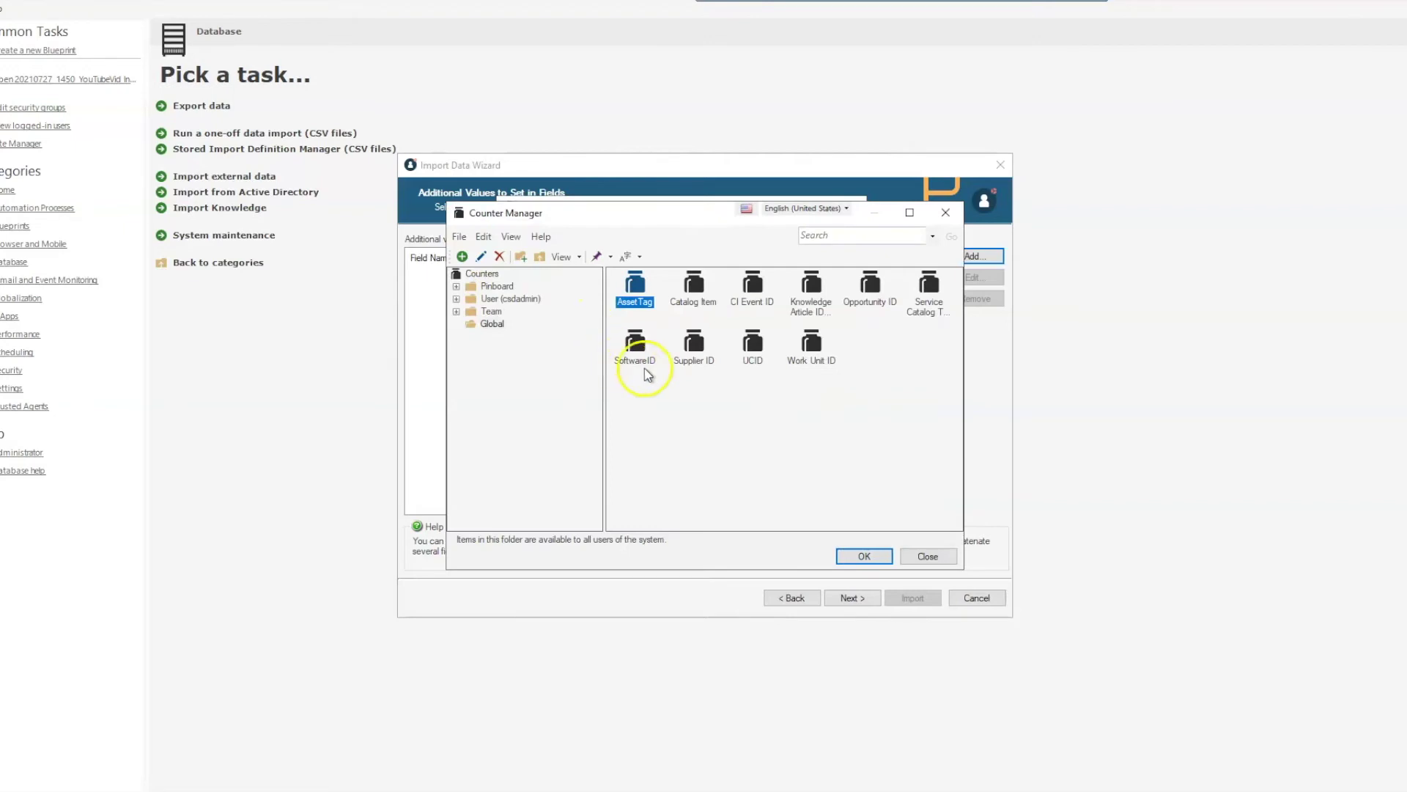
pyautogui.doubleClick(636, 288)
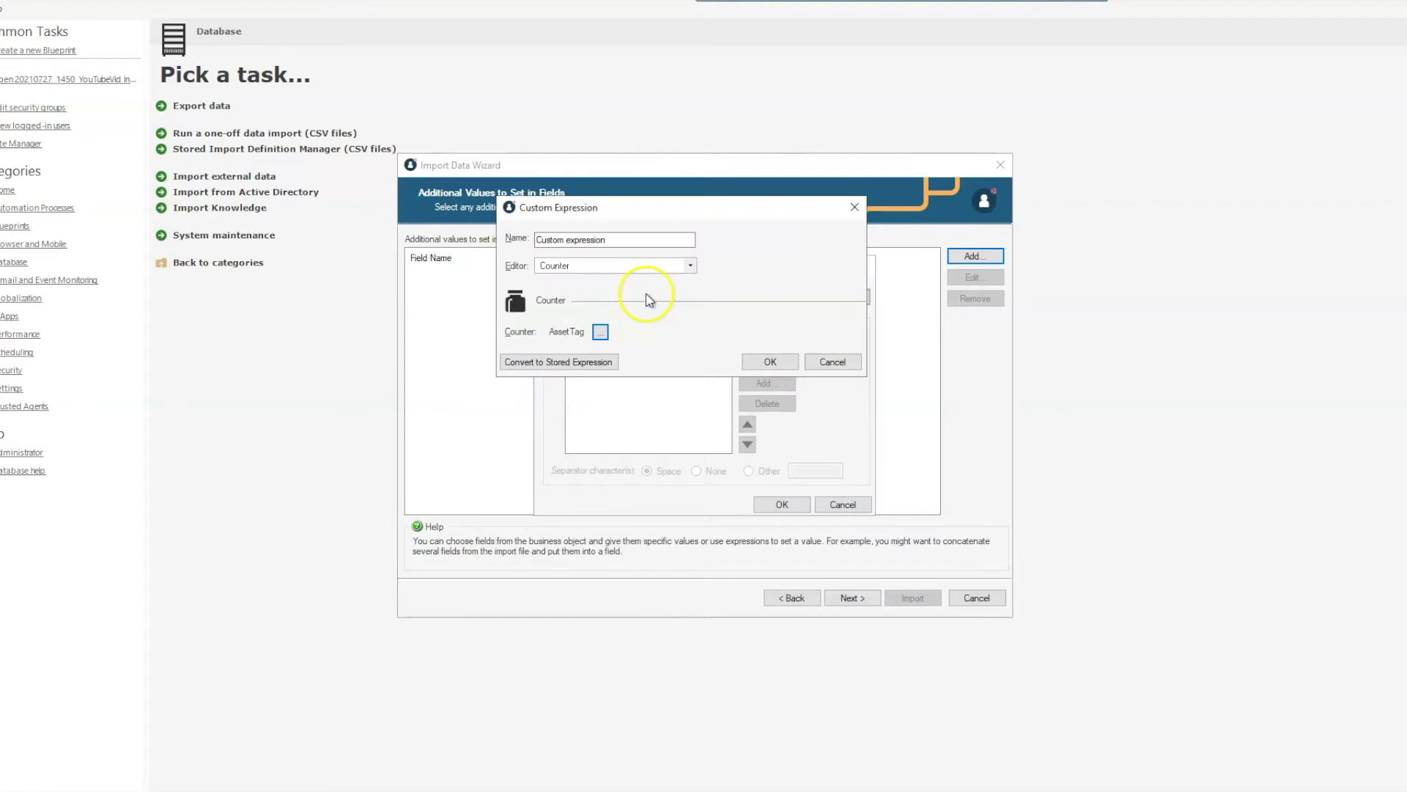
pyautogui.click(775, 371)
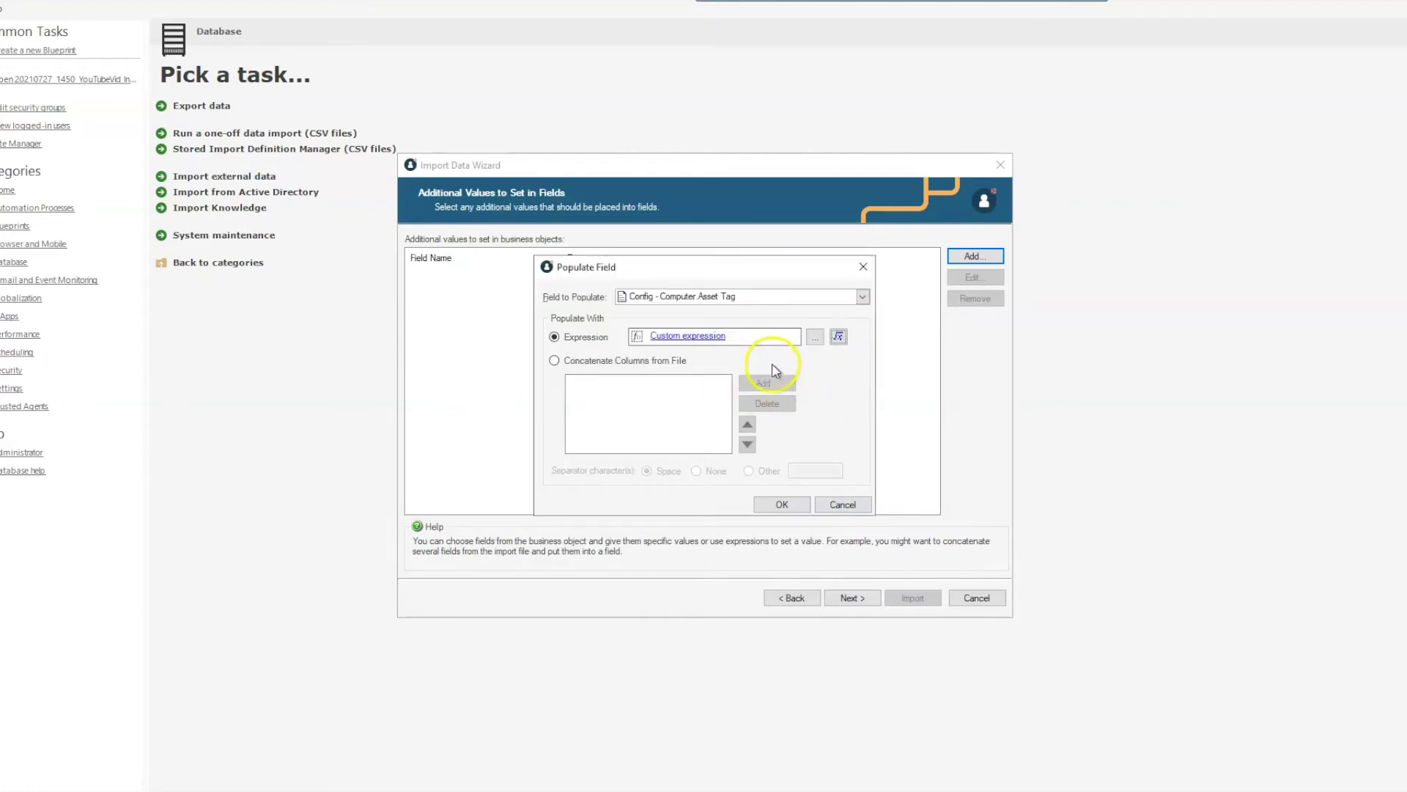
pyautogui.click(782, 505)
pyautogui.click(861, 599)
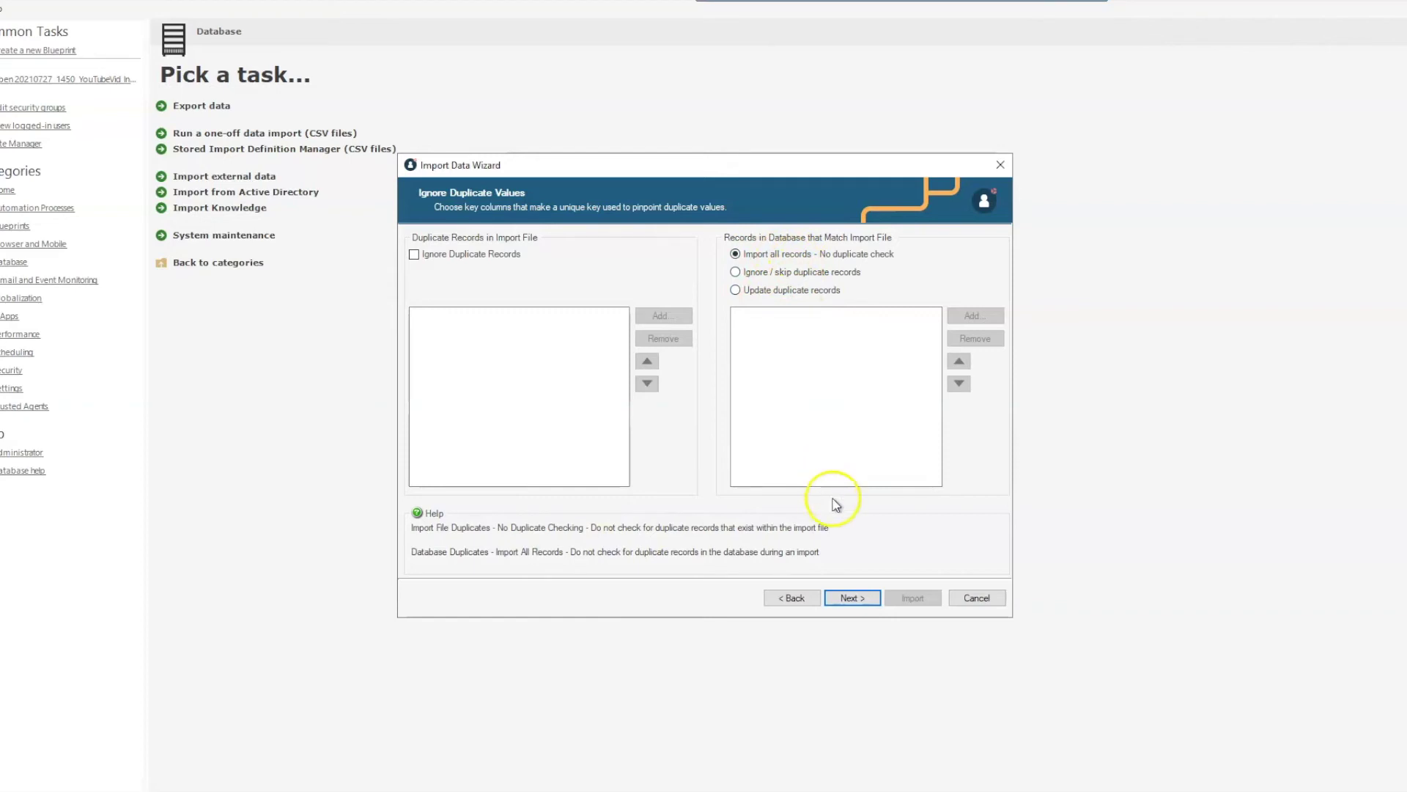
# Step: Keep 'Import all records' with no duplicate check and advance to Delete Existing Data
pyautogui.click(852, 598)
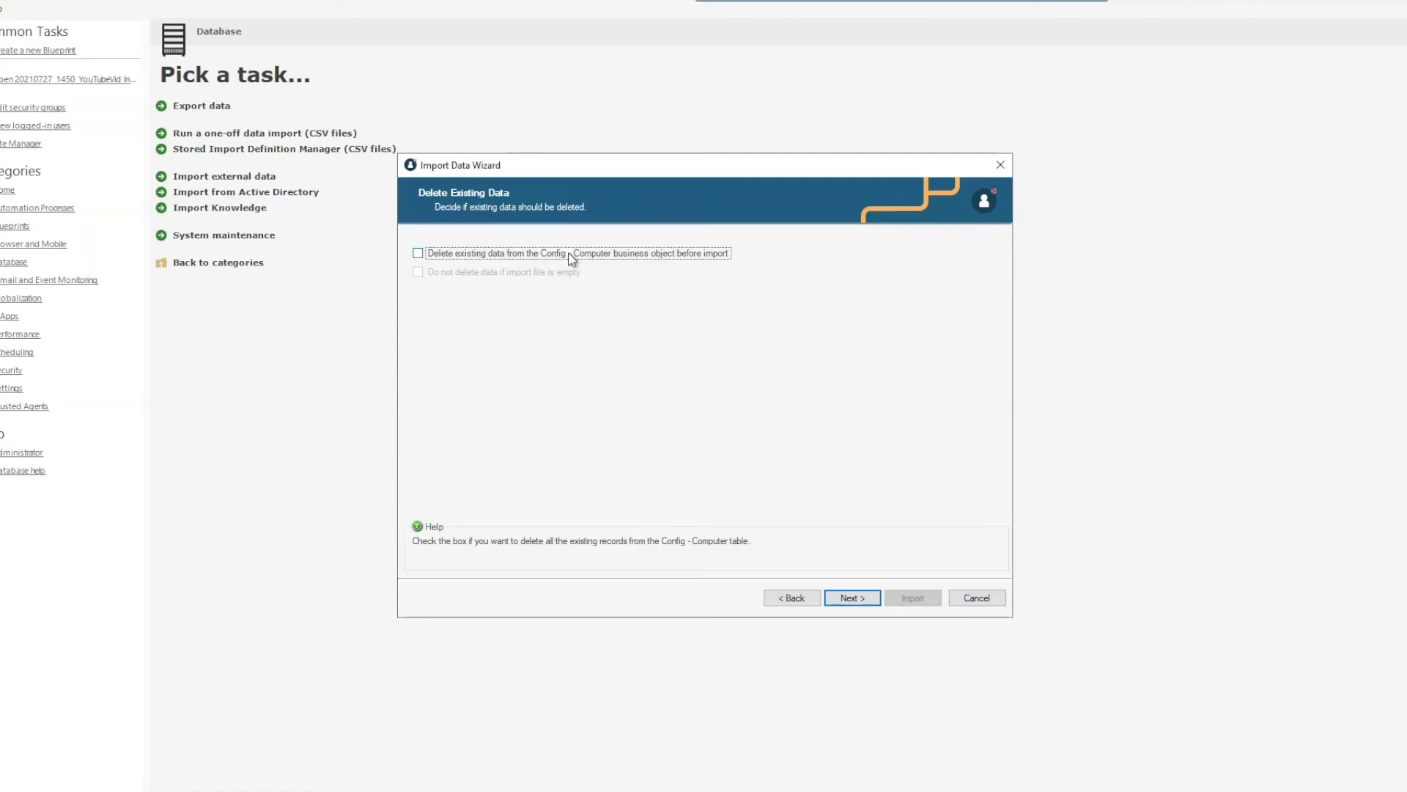
pyautogui.click(805, 599)
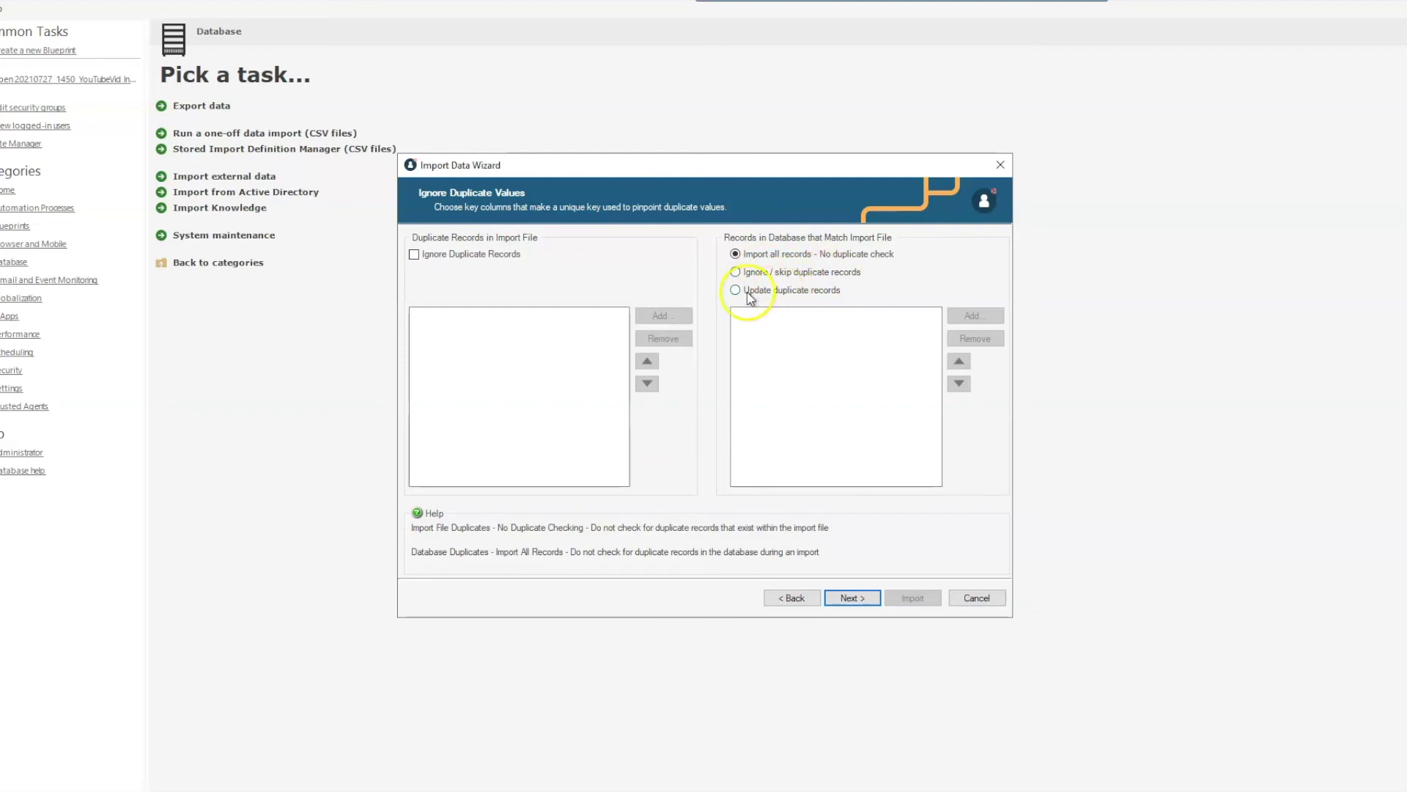
pyautogui.click(865, 603)
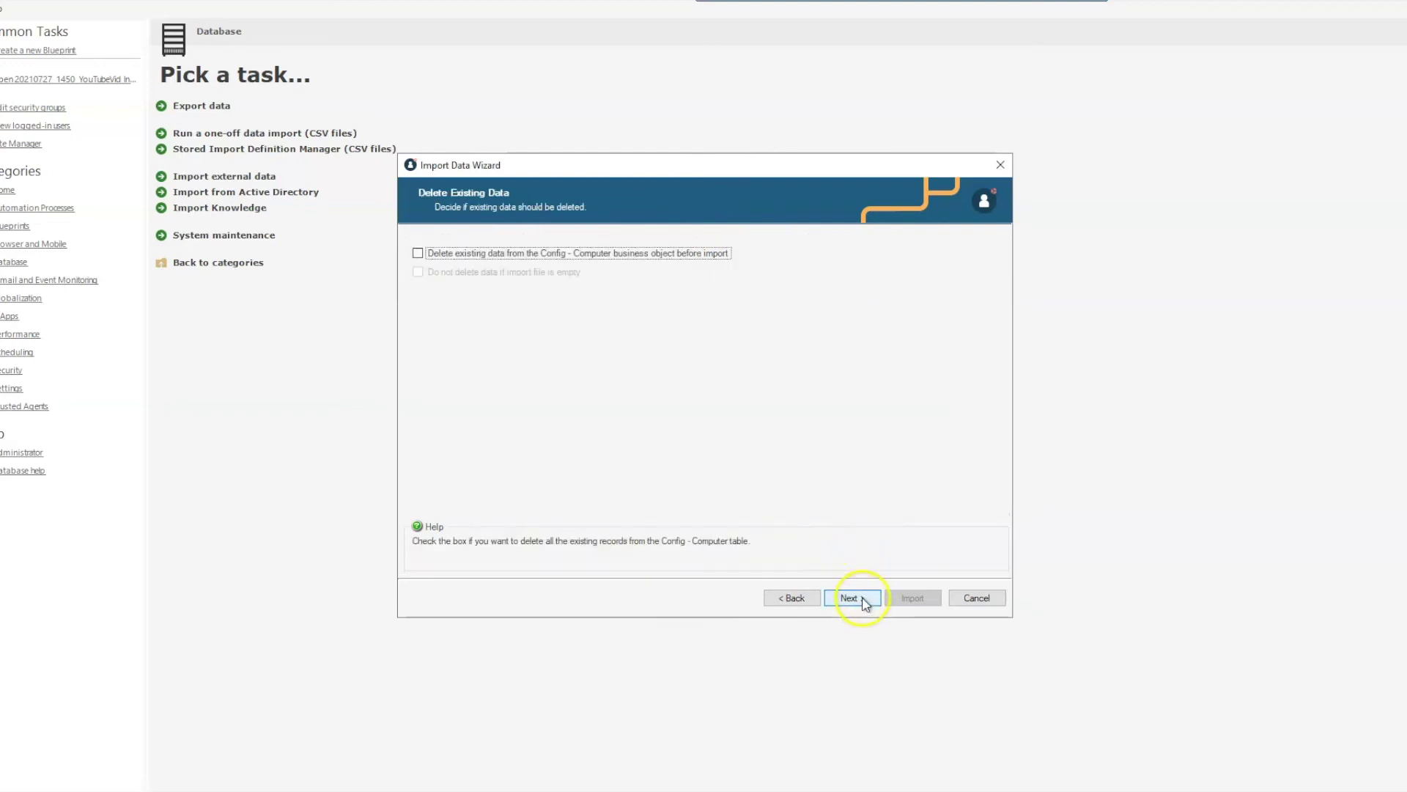
# Step: Mark the import as a stored import, name it, and run a successful test import
pyautogui.click(854, 598)
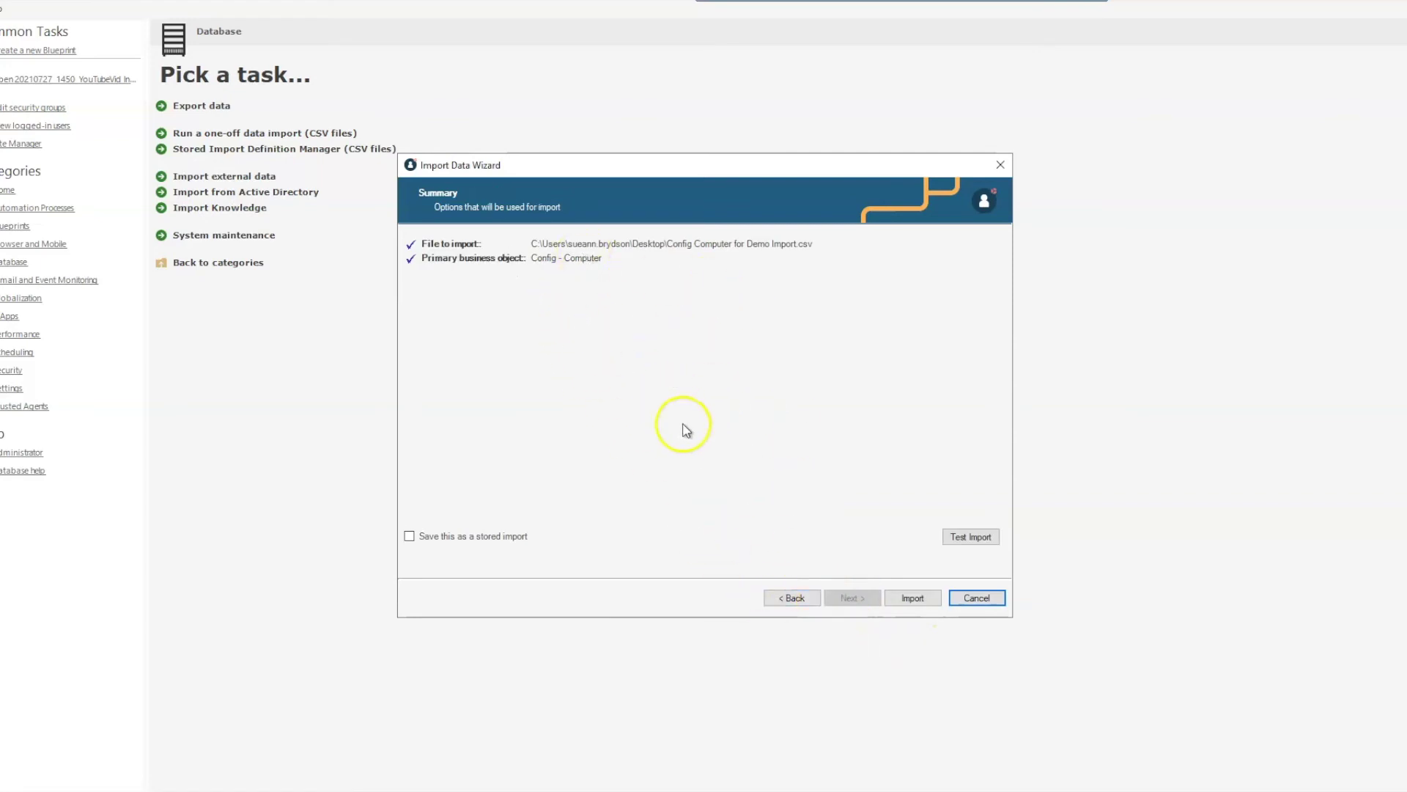
pyautogui.click(409, 536)
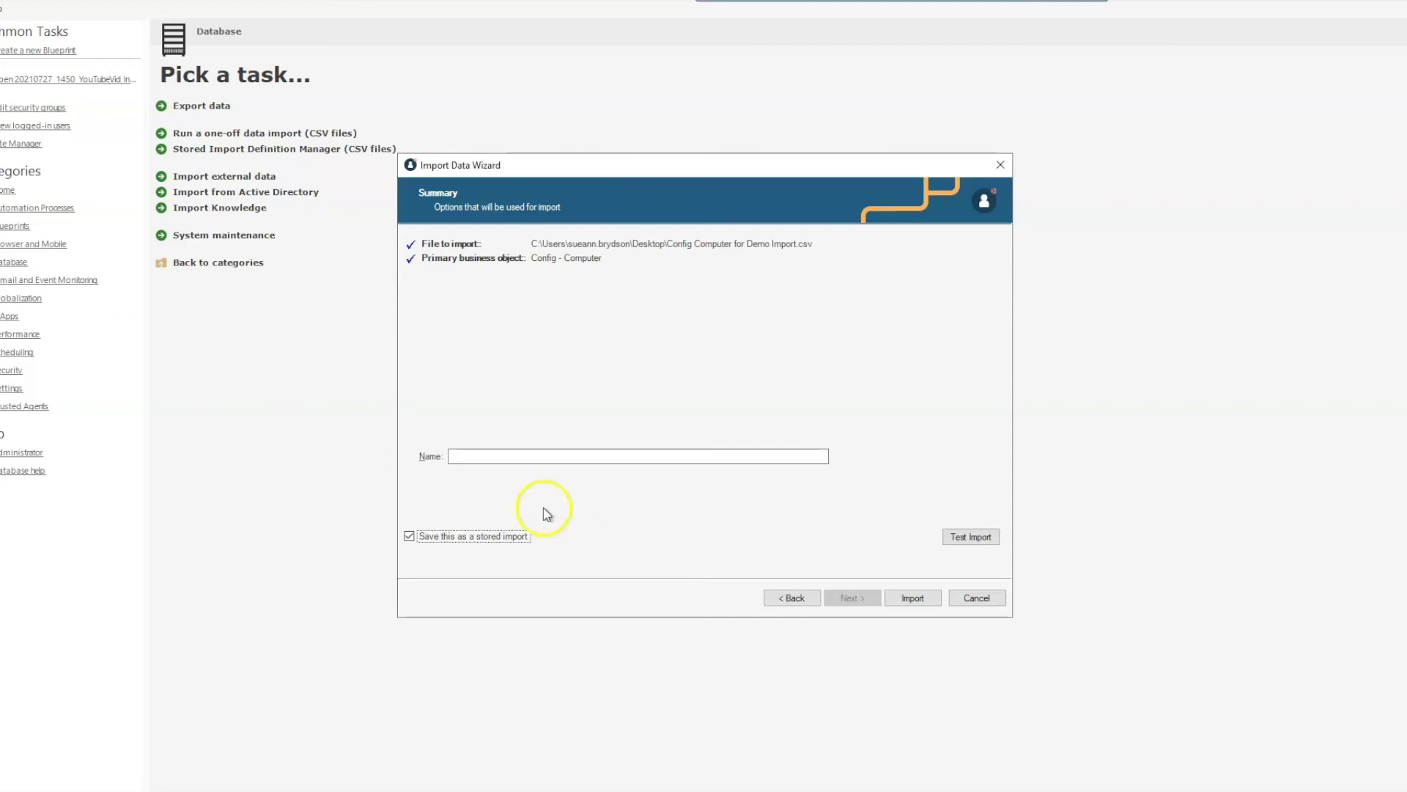
pyautogui.click(480, 457)
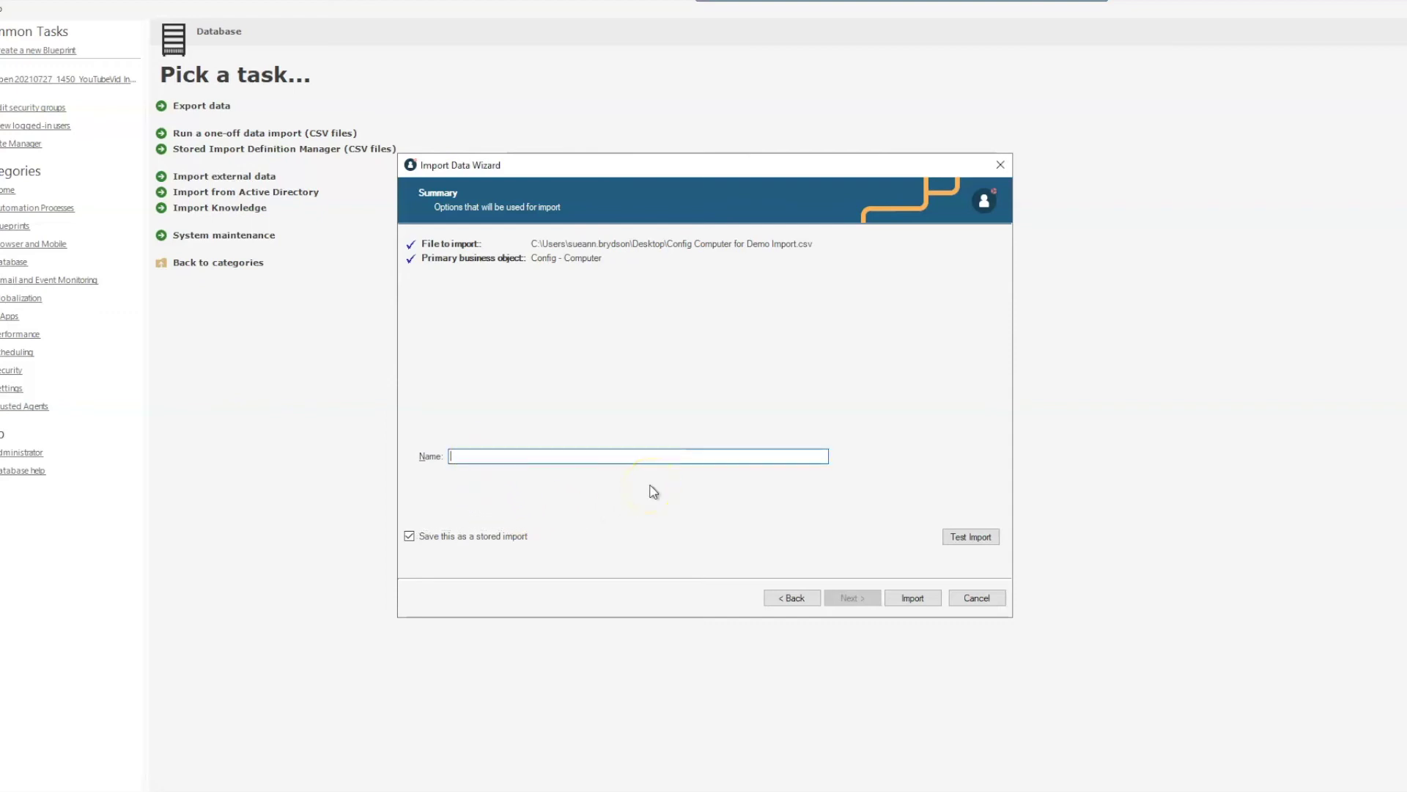
pyautogui.write('Computer CI Import')
pyautogui.click(970, 537)
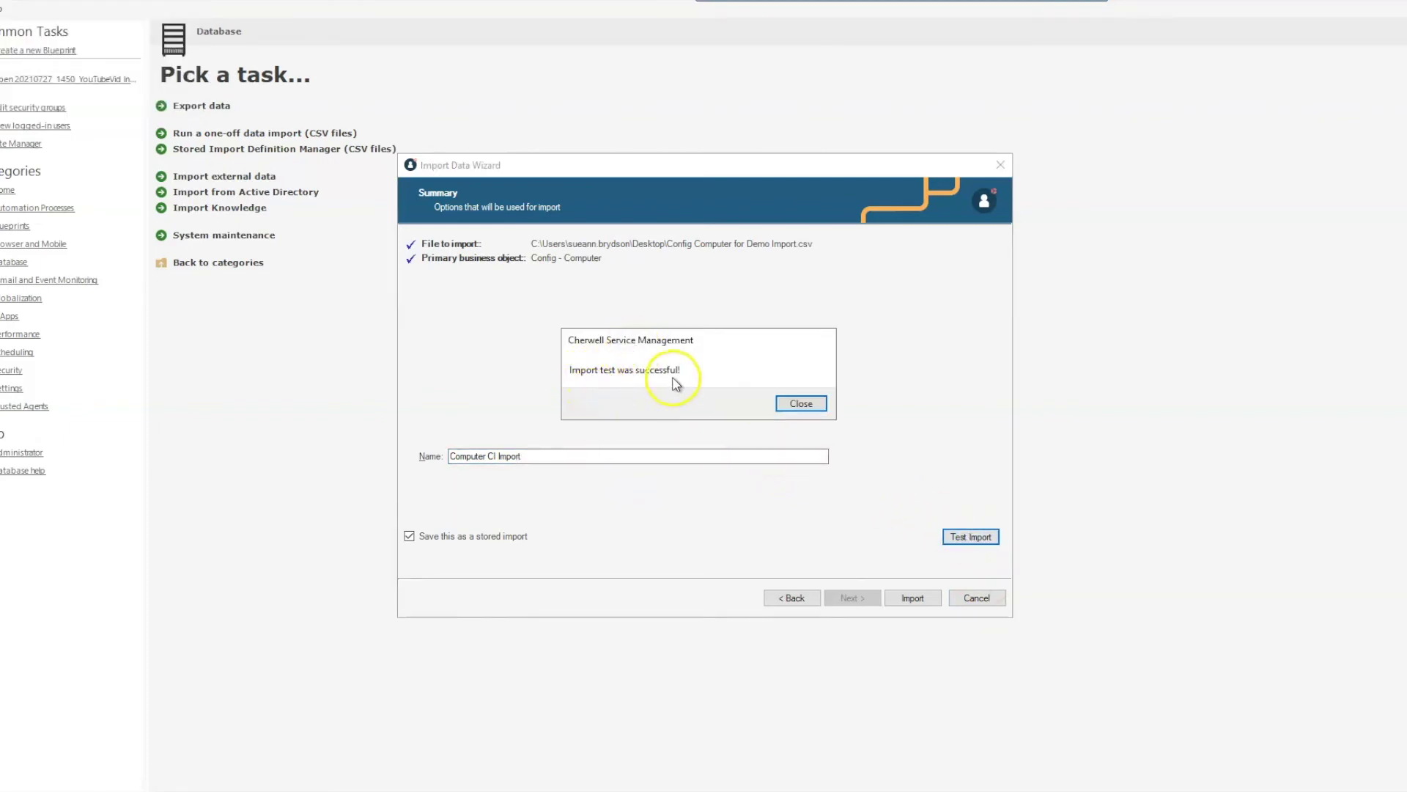
pyautogui.click(785, 407)
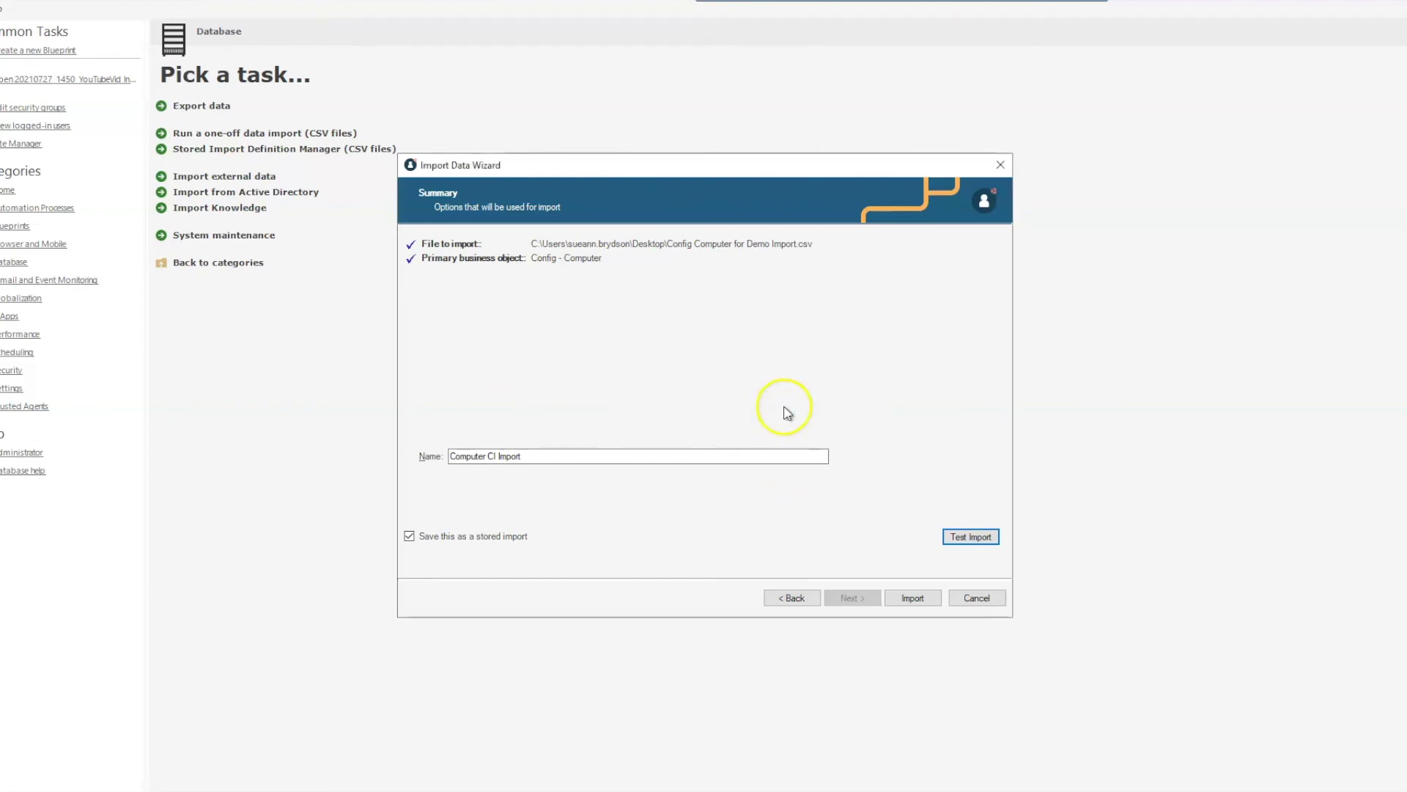
# Step: Finalize the name 'Computer CI Import 2' and run the import to completion
pyautogui.click(901, 600)
pyautogui.click(525, 456)
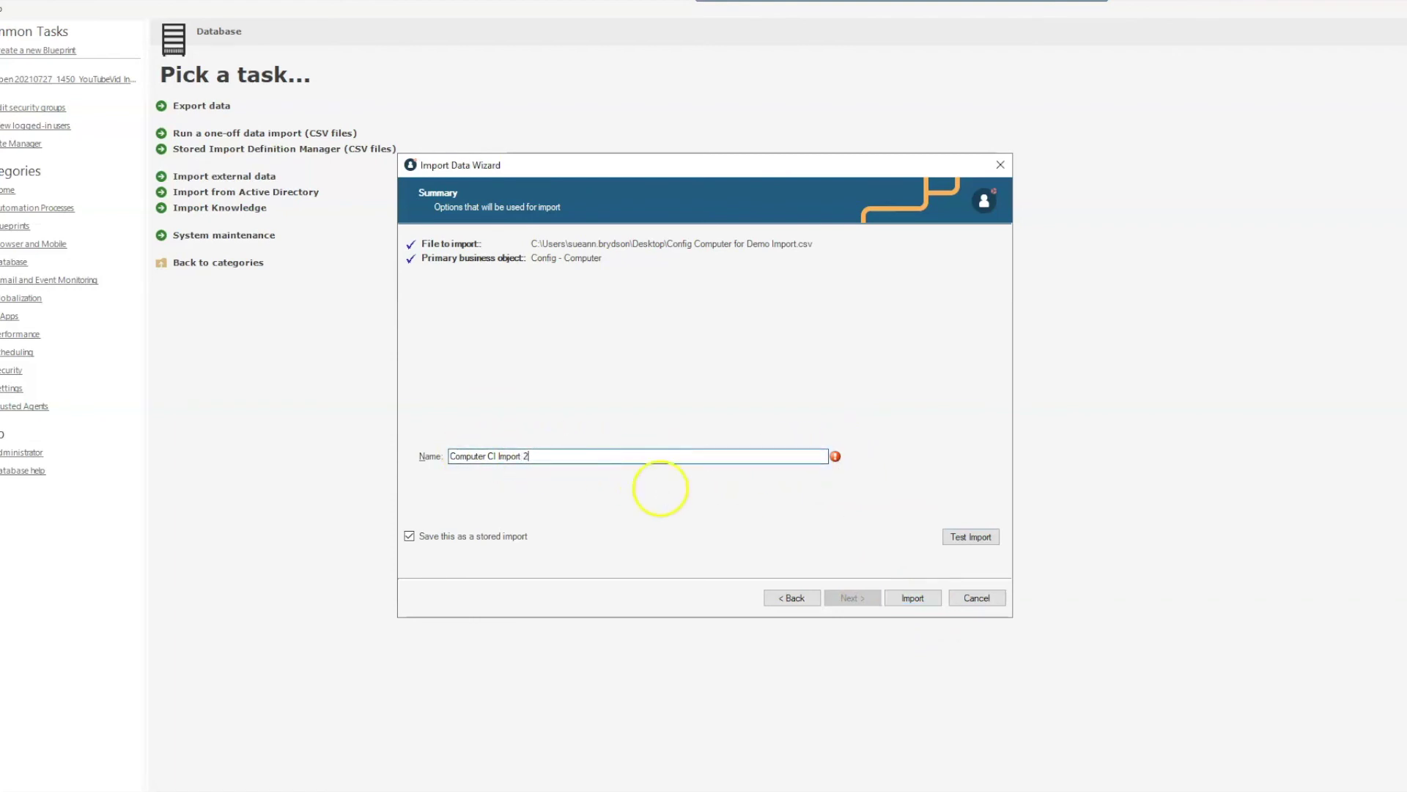
pyautogui.click(911, 598)
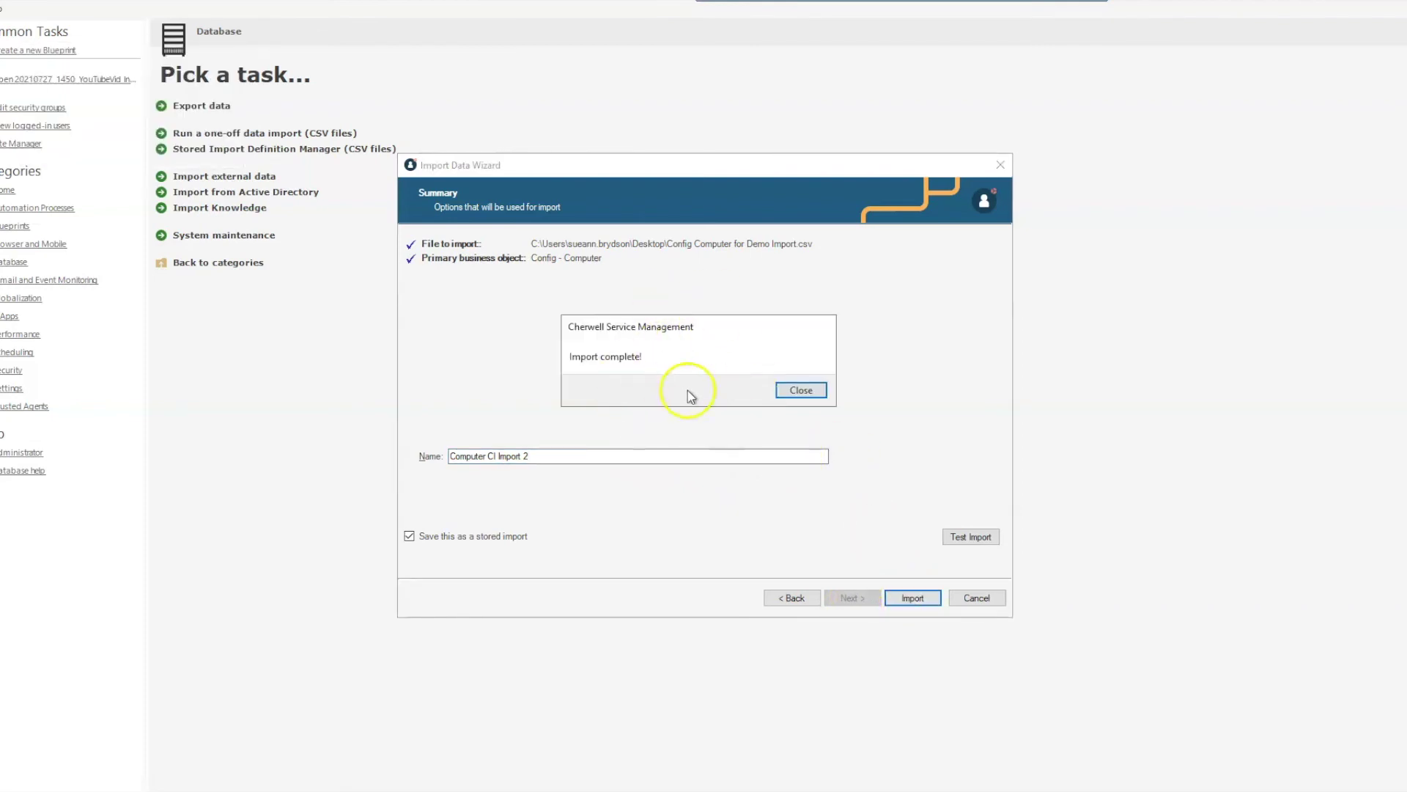
pyautogui.click(810, 395)
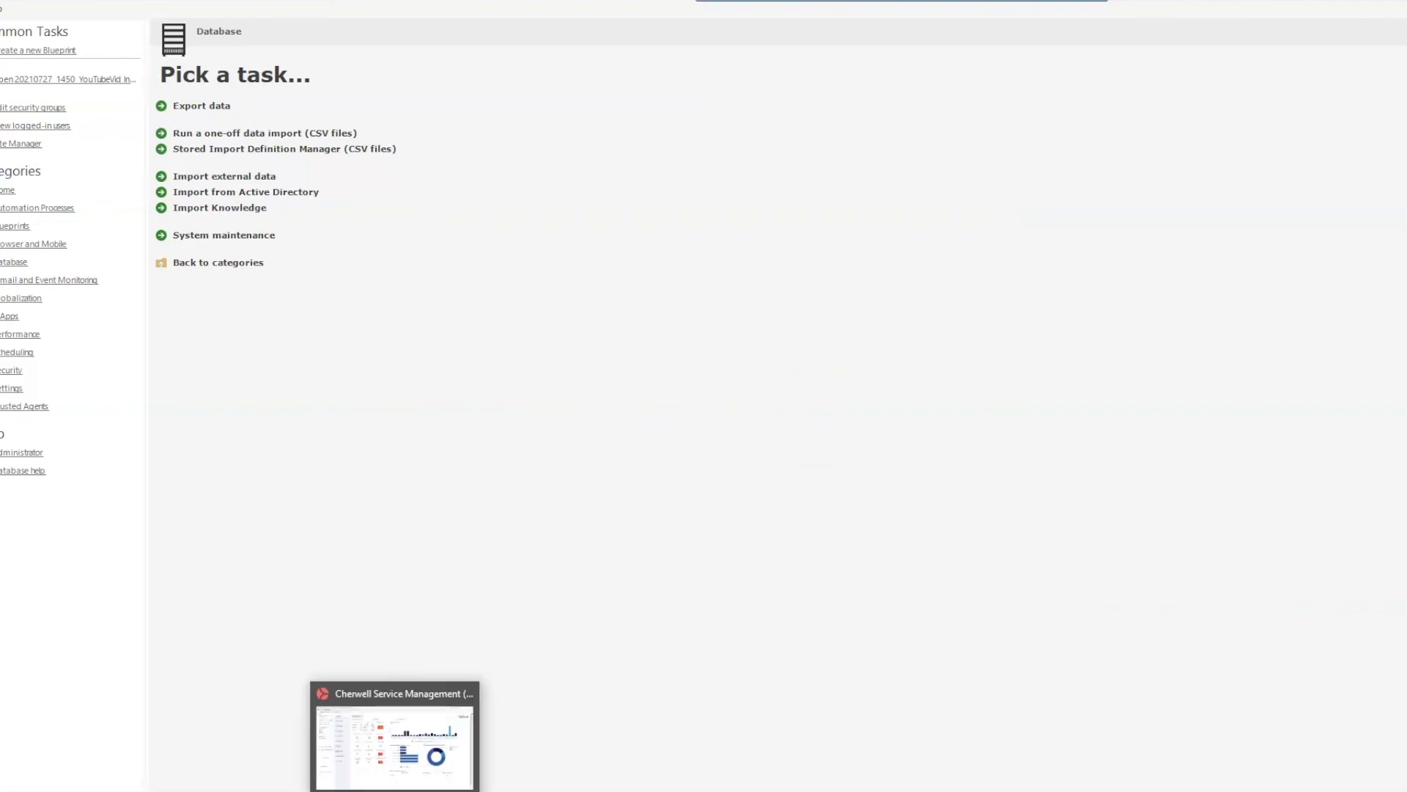
pyautogui.click(383, 770)
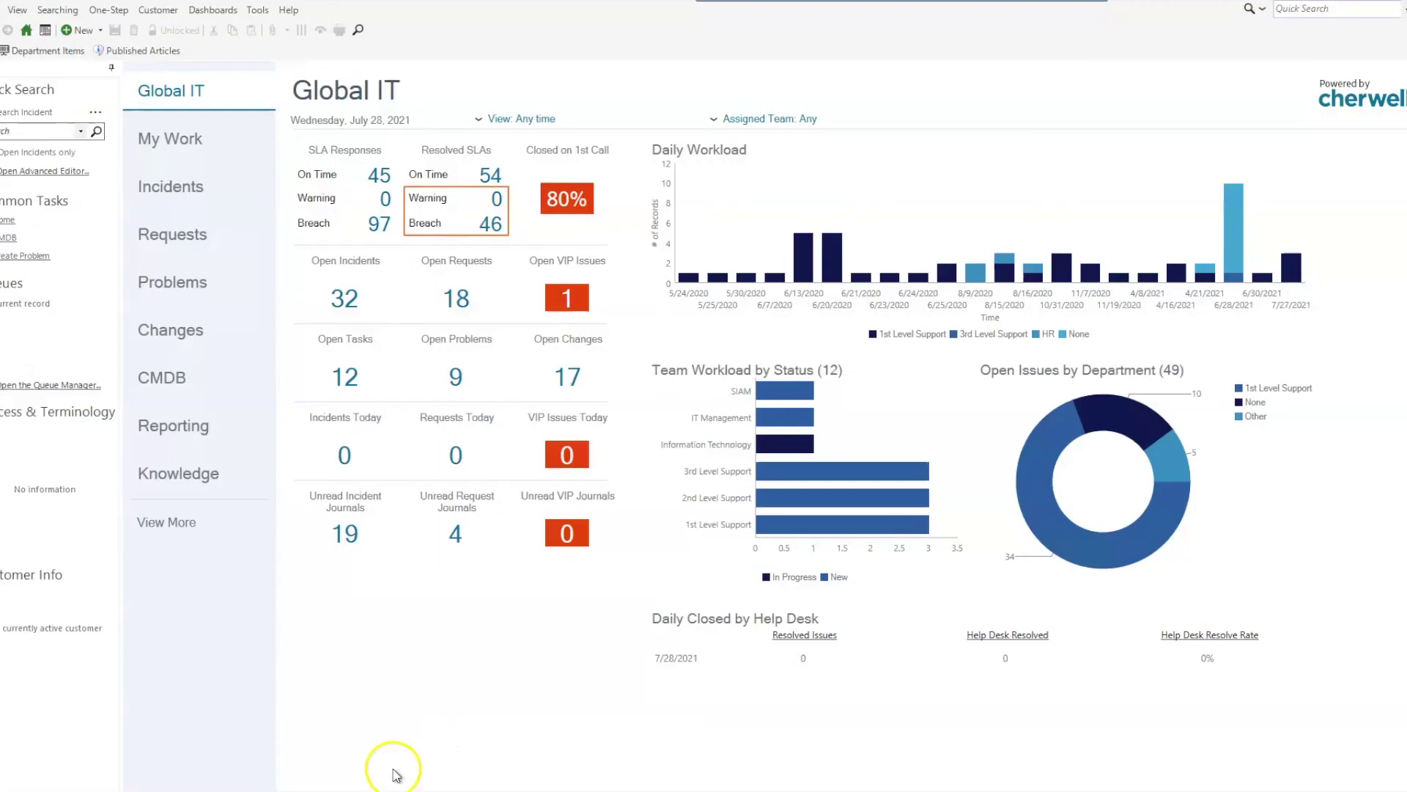
# Step: Open Tools > CMDB and select the first Config - Computer record, 4690
pyautogui.click(263, 12)
pyautogui.click(326, 26)
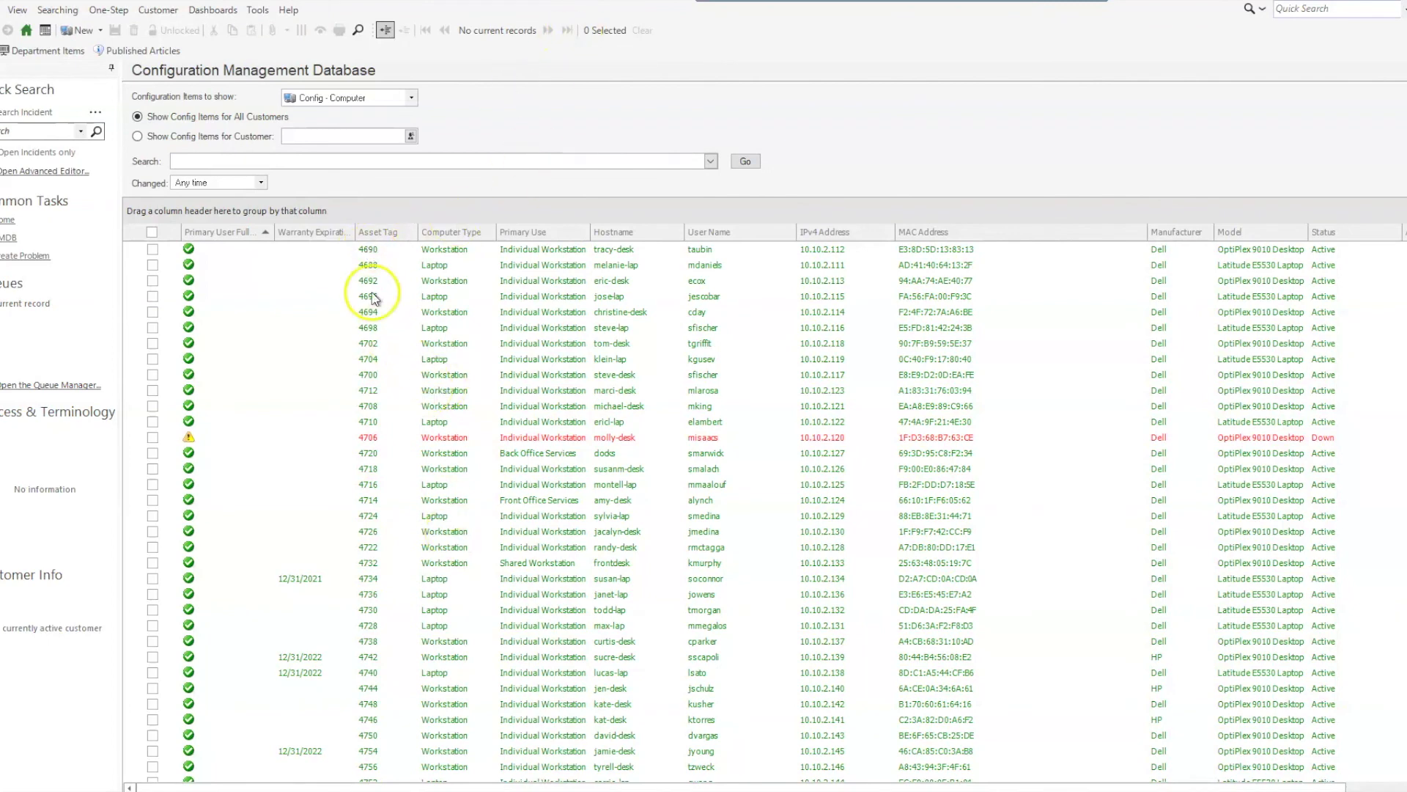
pyautogui.click(366, 249)
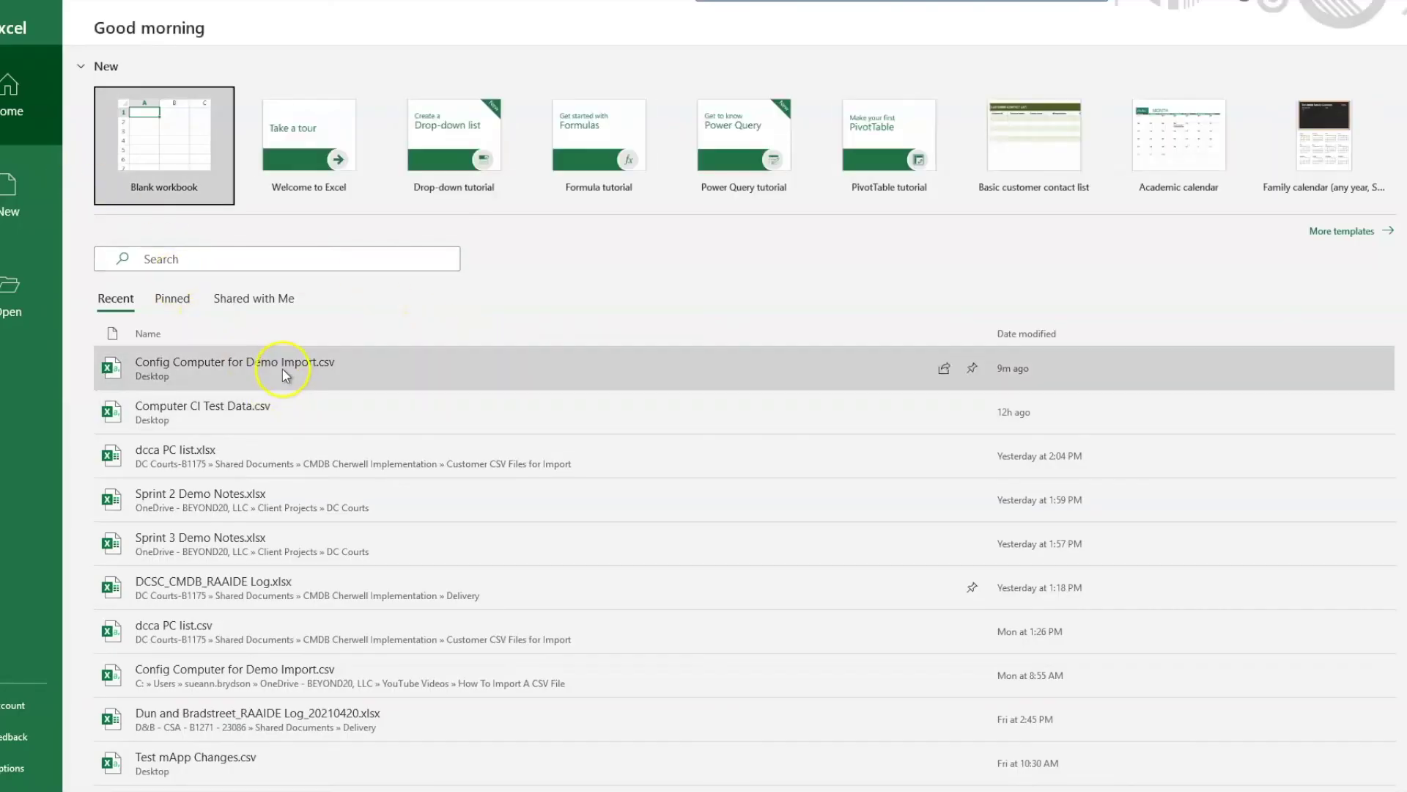
# Step: Reopen Config Computer for Demo Import.csv and select column A from A2 down, confirming Count: 35
pyautogui.click(473, 371)
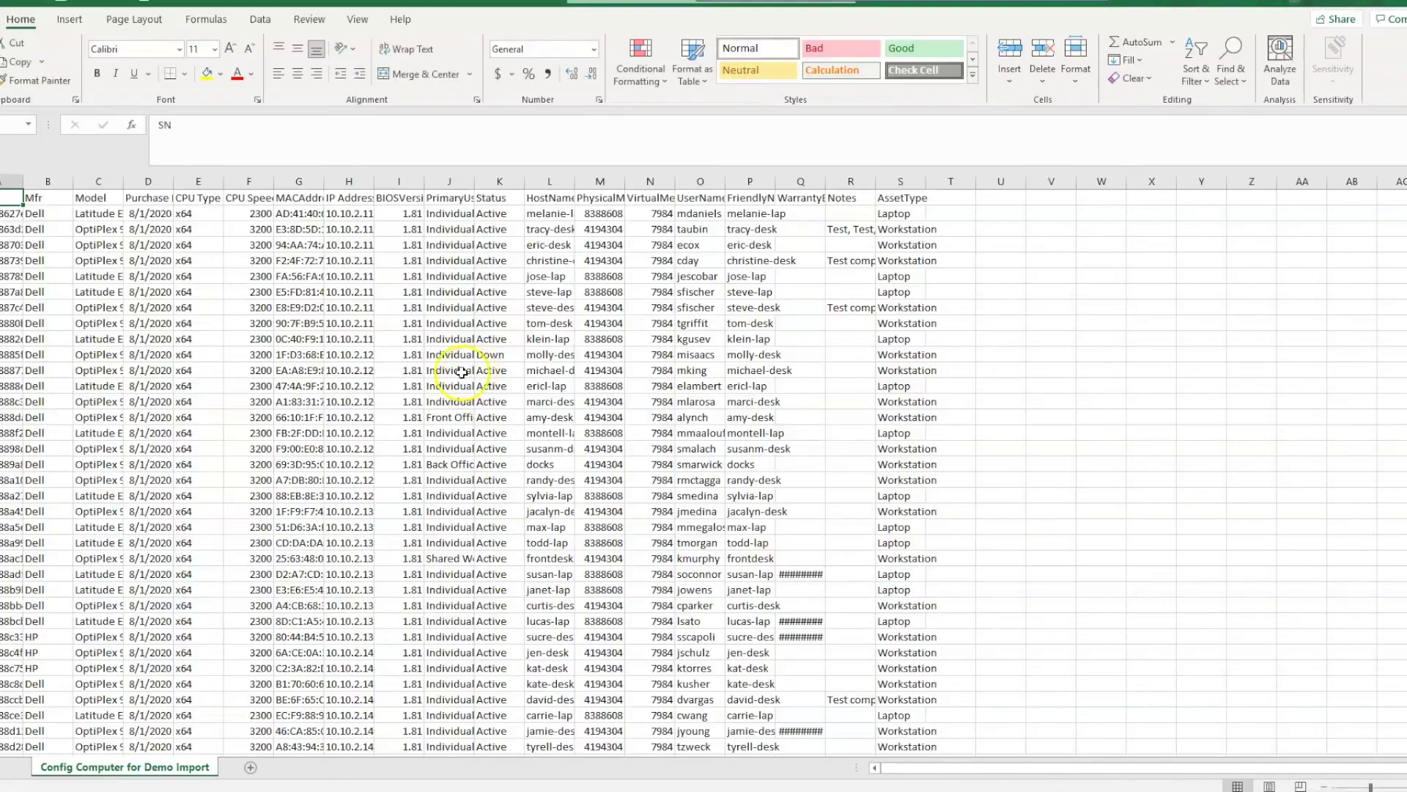
pyautogui.click(9, 215)
pyautogui.moveTo(9, 215); pyautogui.dragTo(7, 700)
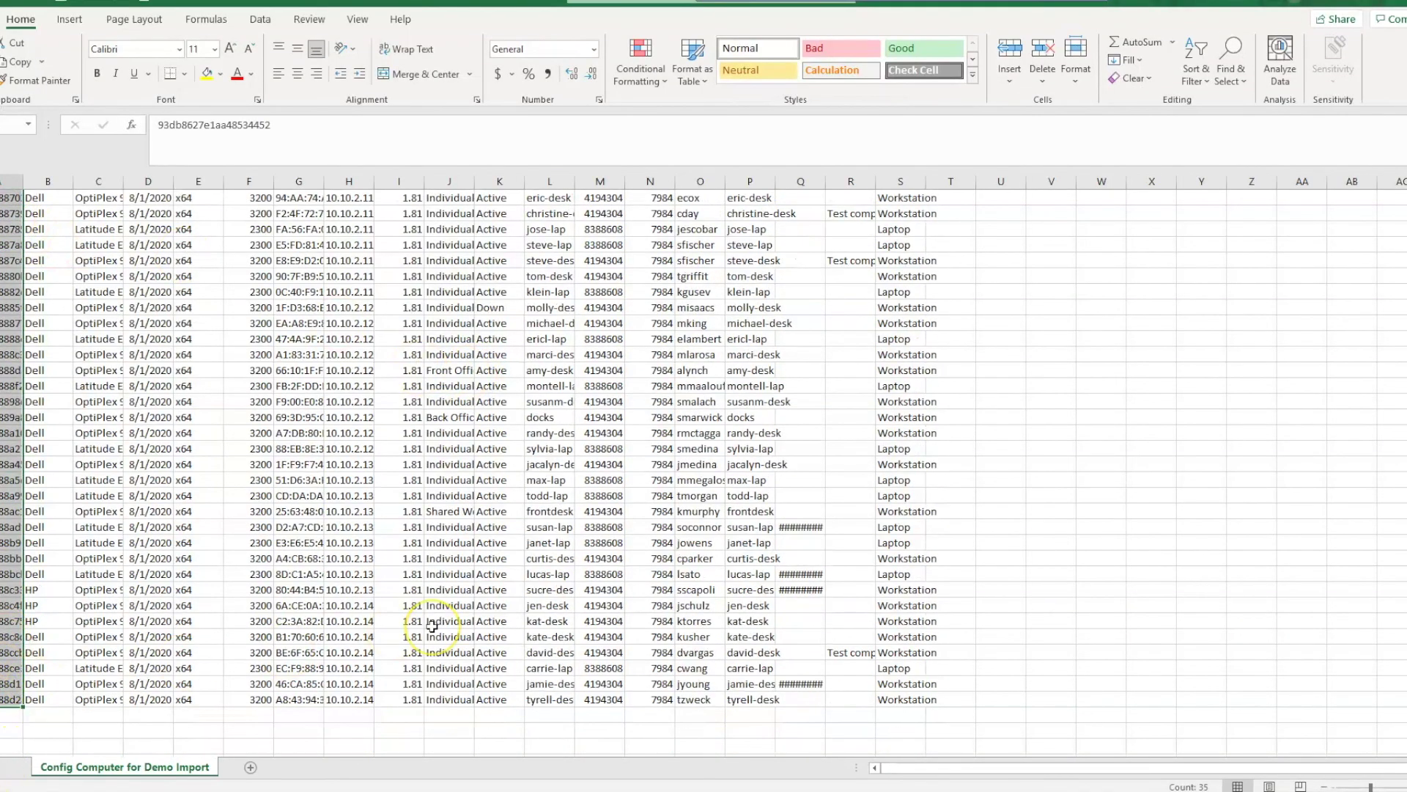